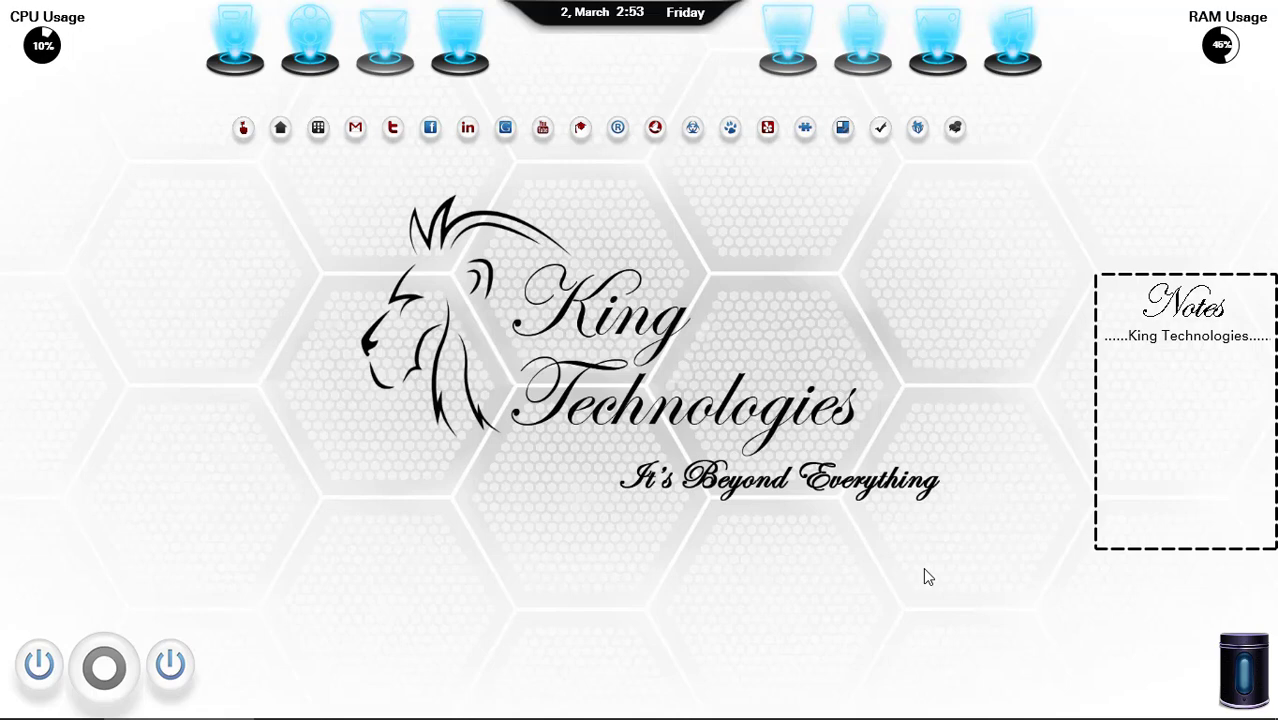
Step: Open File Explorer and navigate to Documents > Rainmeter > Skins
key(super+e)
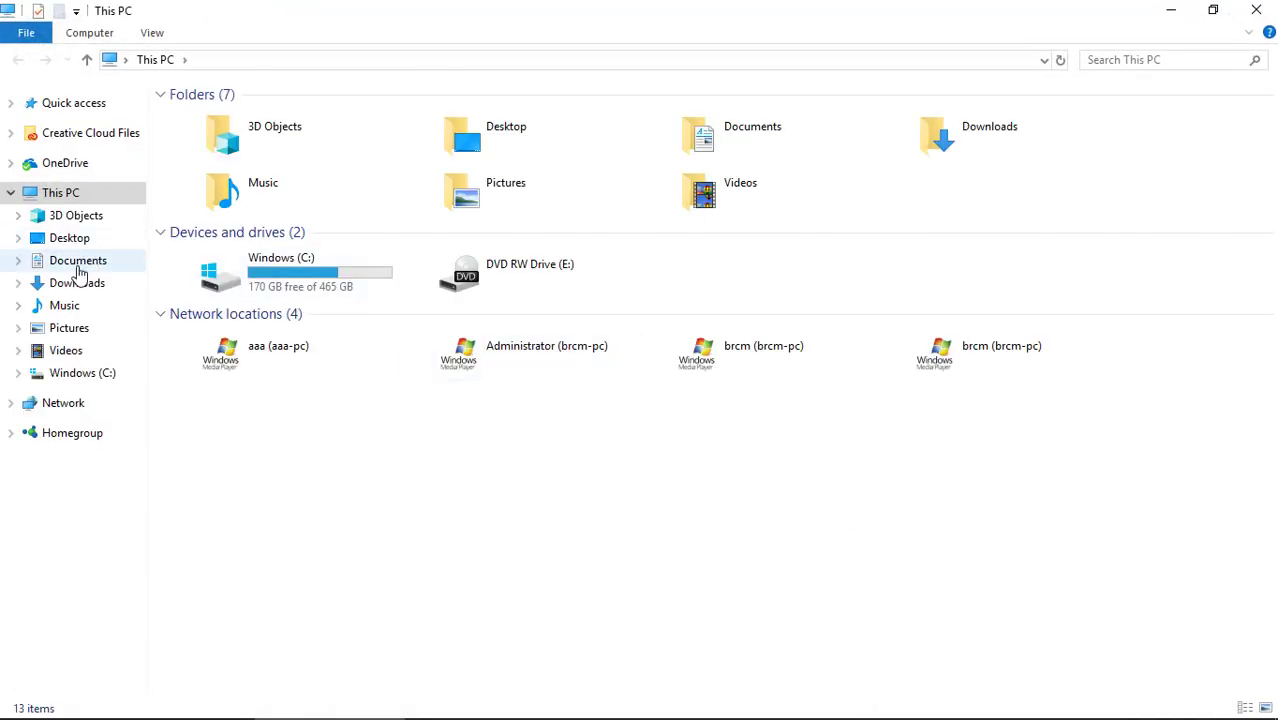
click(78, 262)
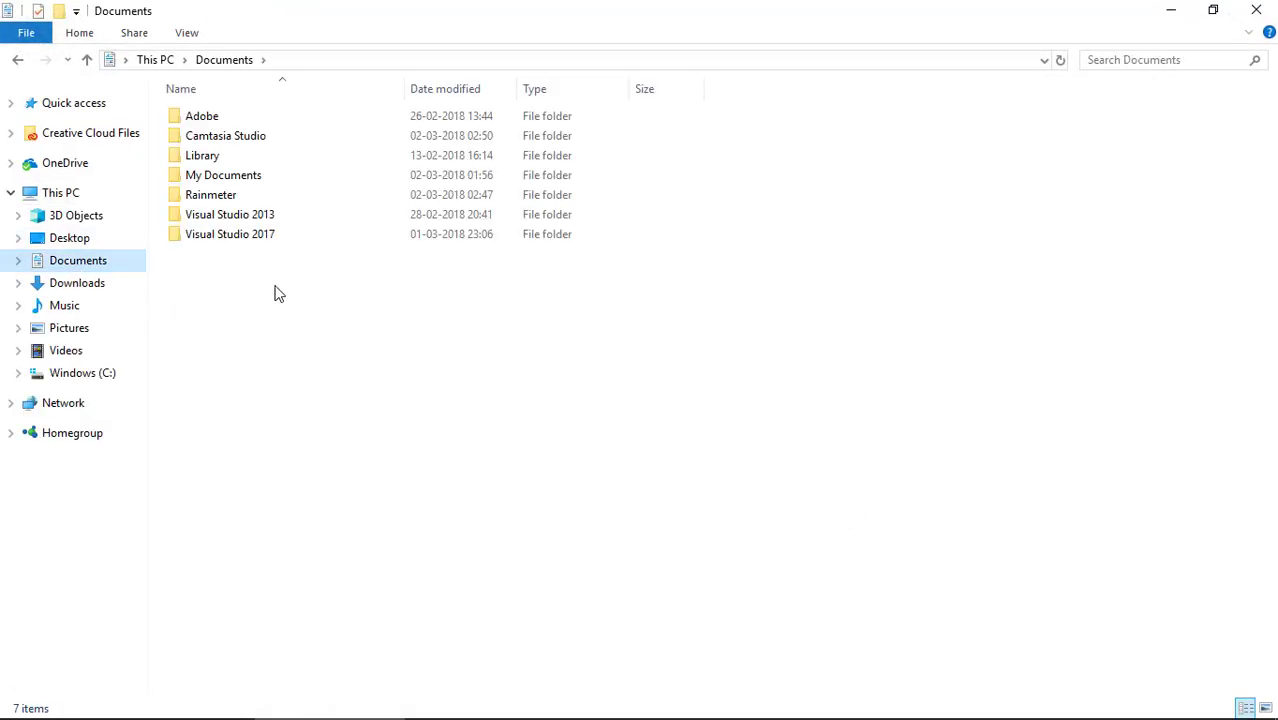
double_click(250, 195)
double_click(252, 119)
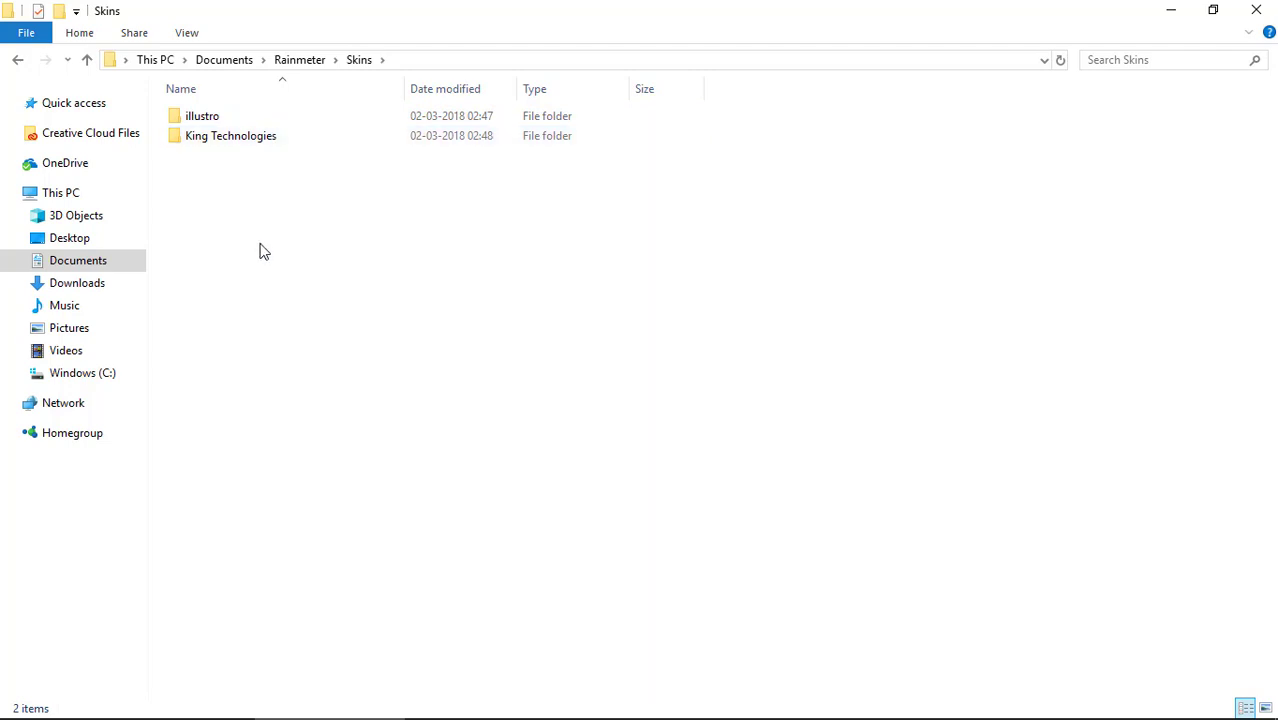
click(420, 278)
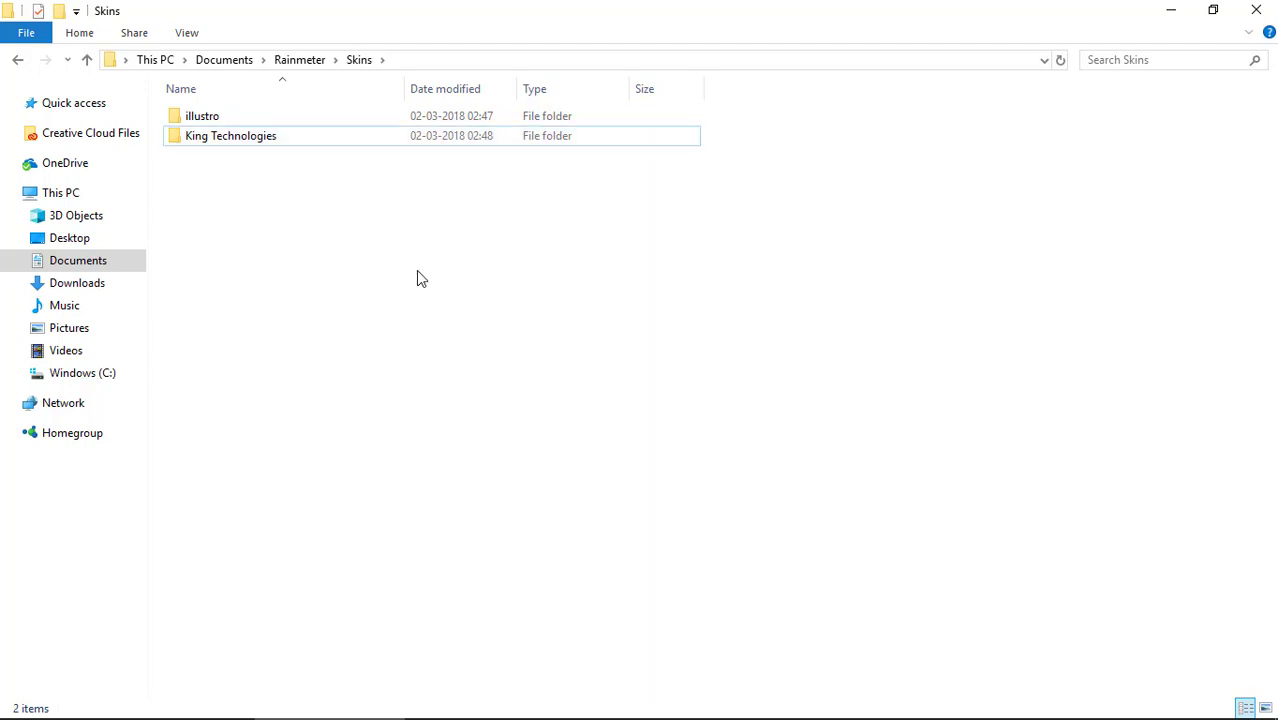
key(ctrl+shift+n)
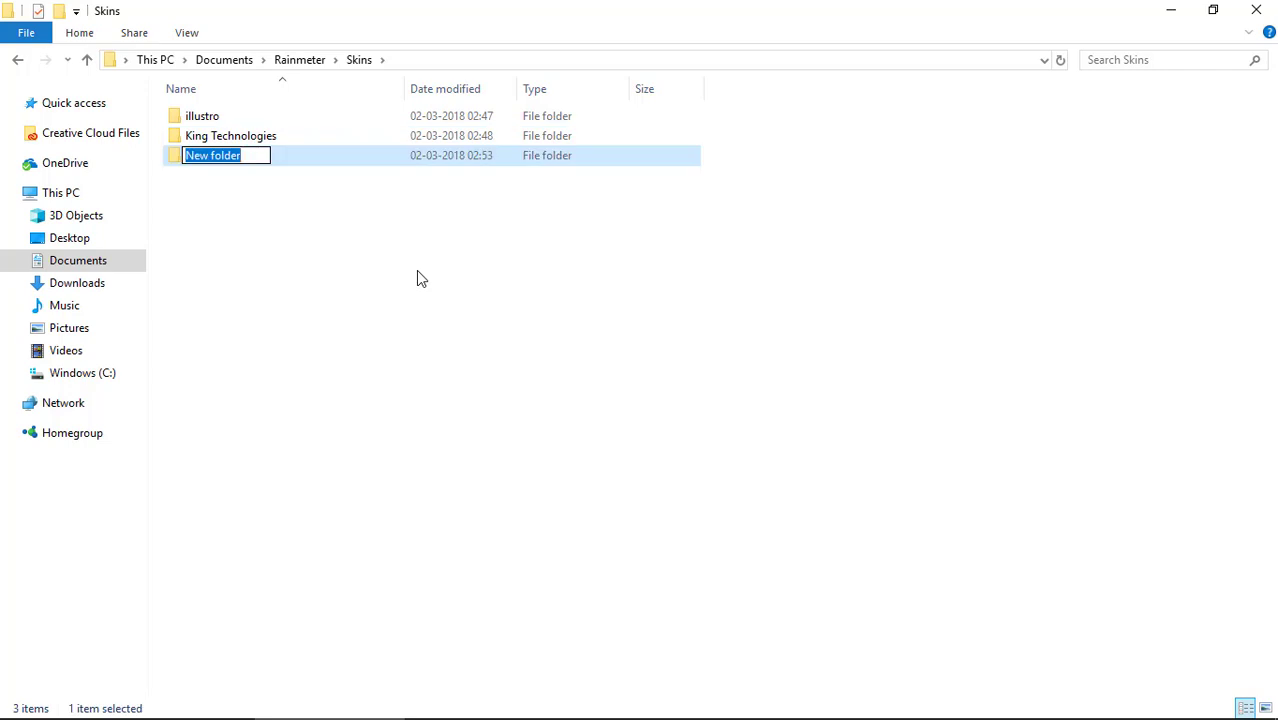
text(Myskin)
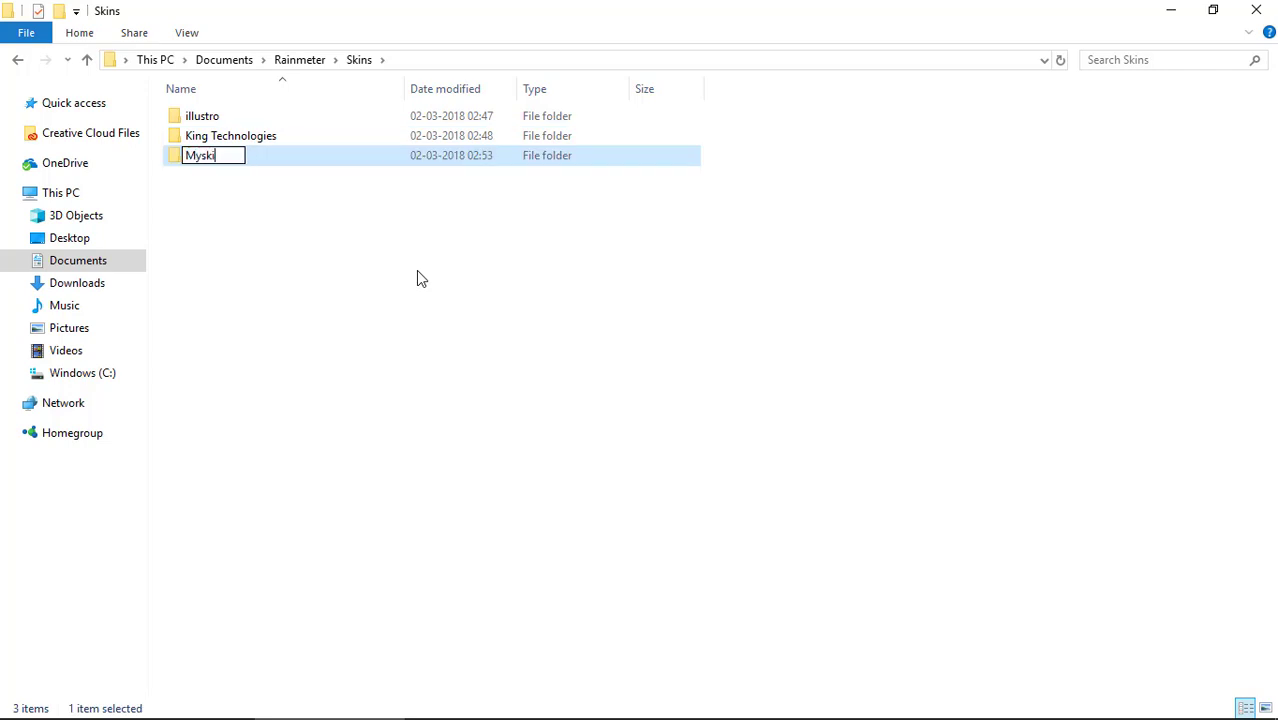
key(Return)
key(Return)
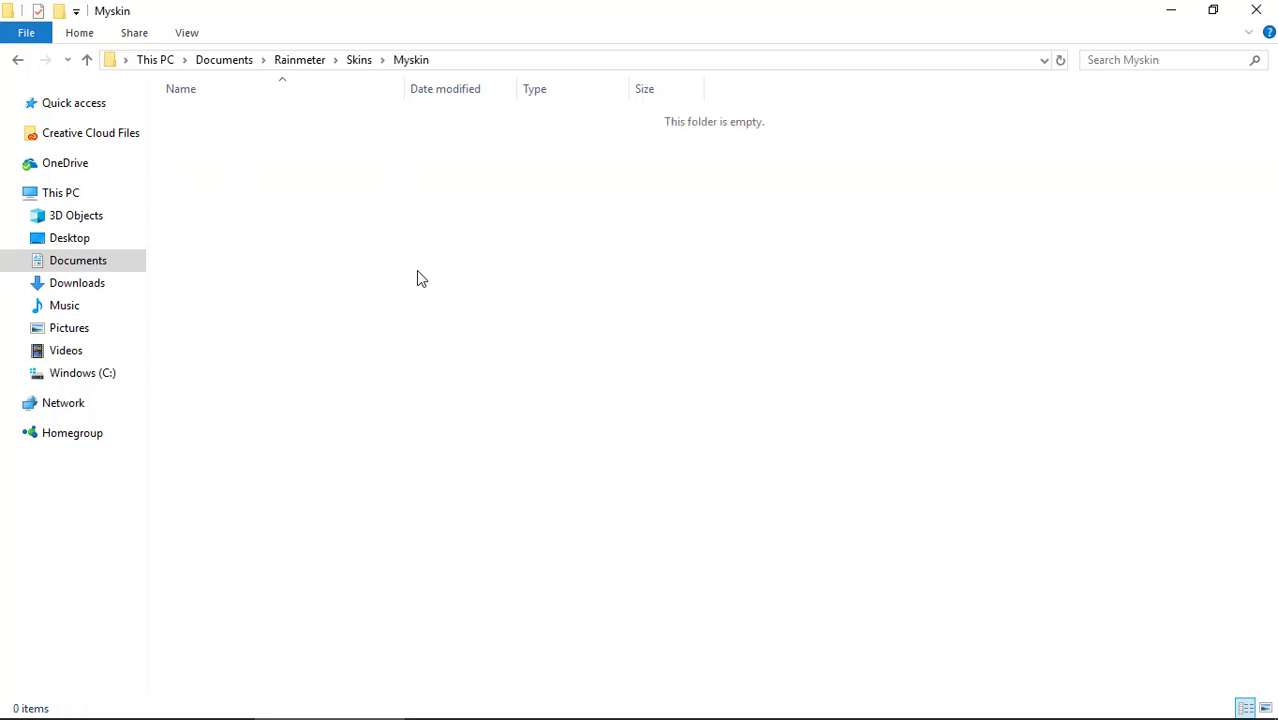
key(ctrl+shift+n)
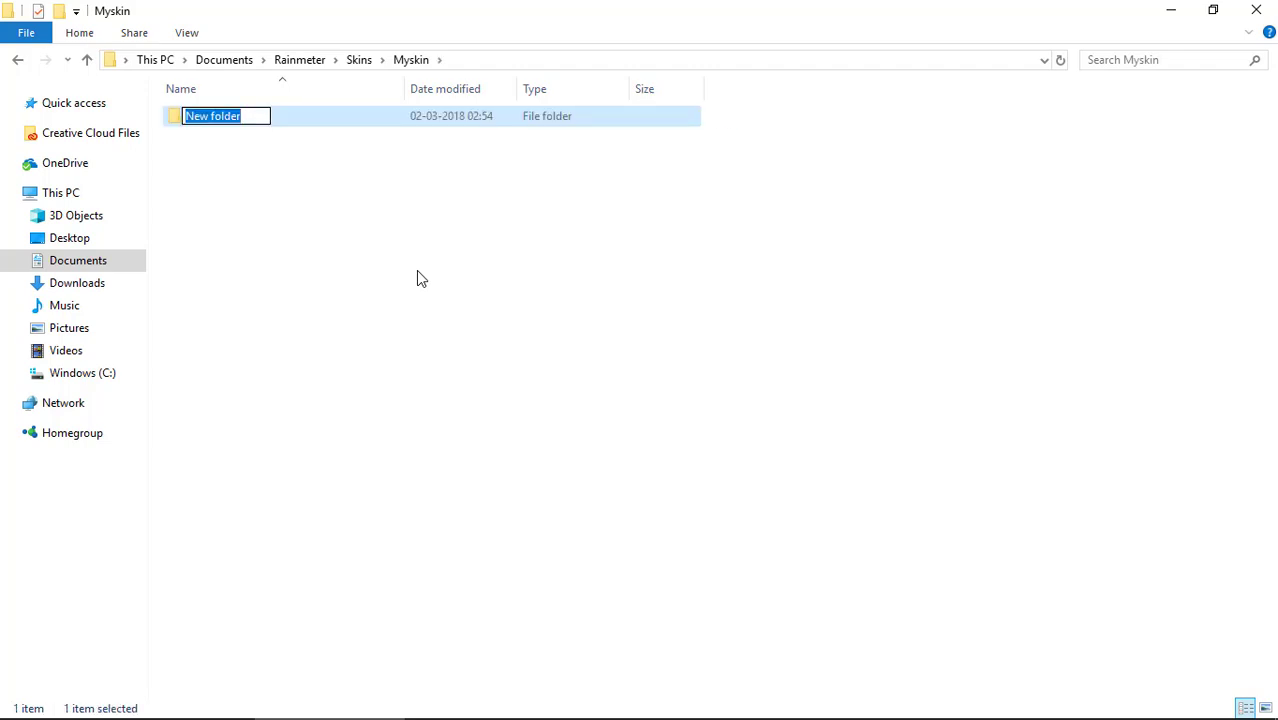
text(@Res)
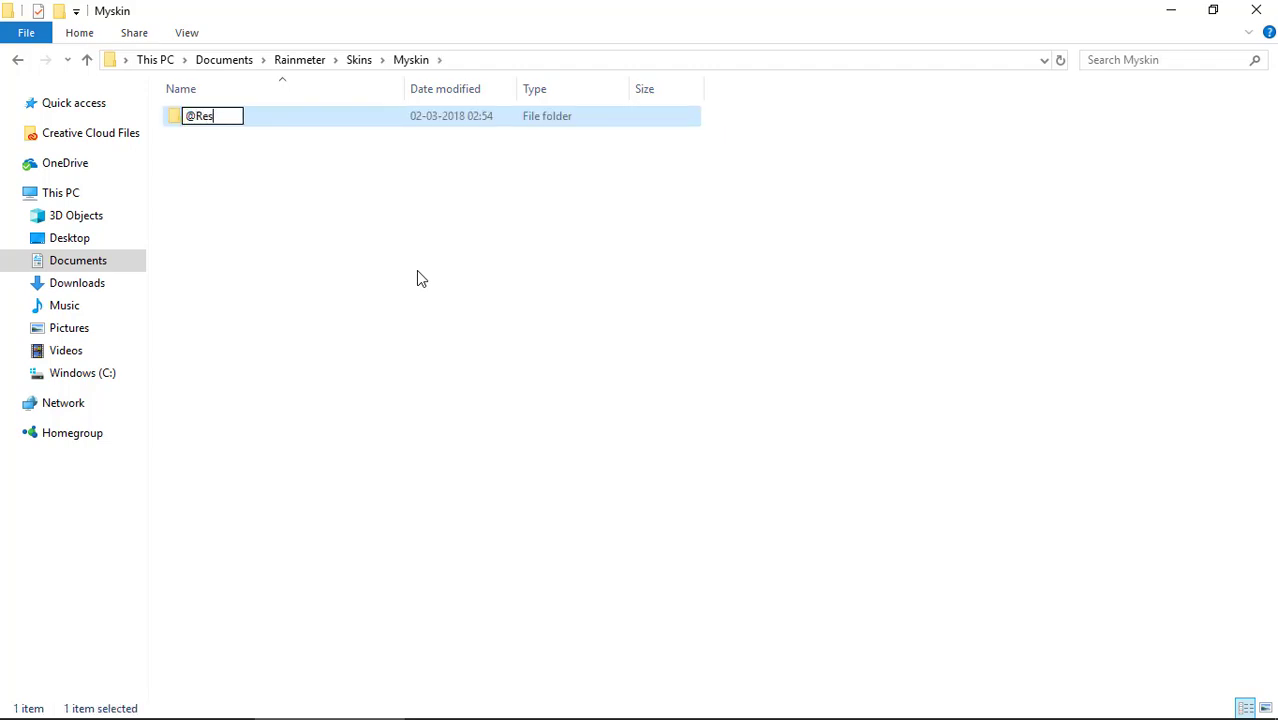
text(ources)
key(Return)
key(Return)
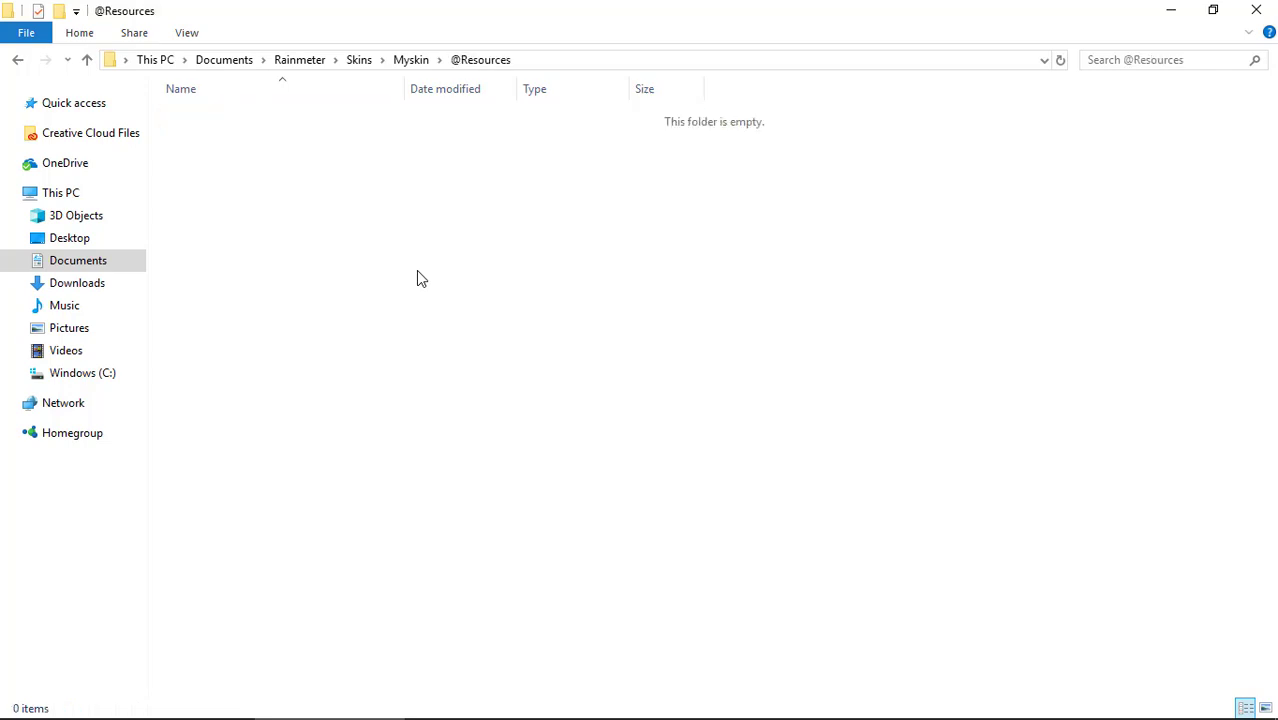
key(ctrl+shift+n)
text(images)
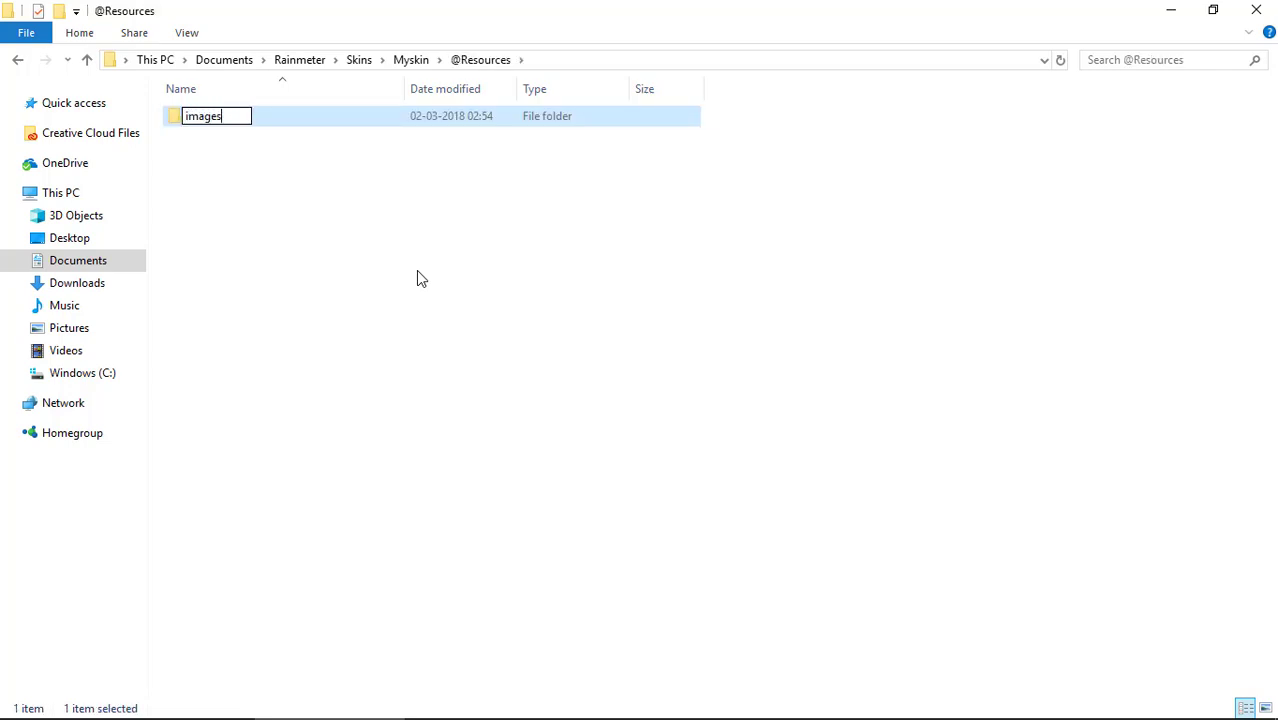
key(Return)
key(ctrl+shift+n)
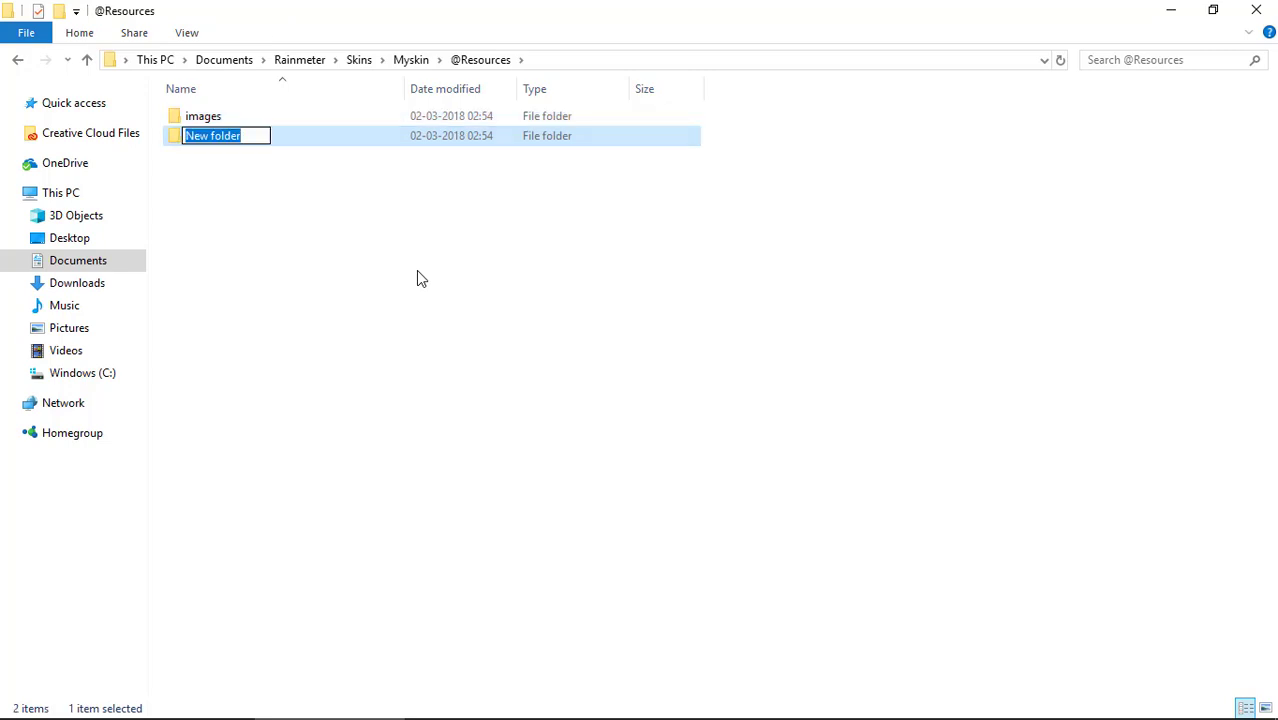
text(Notes)
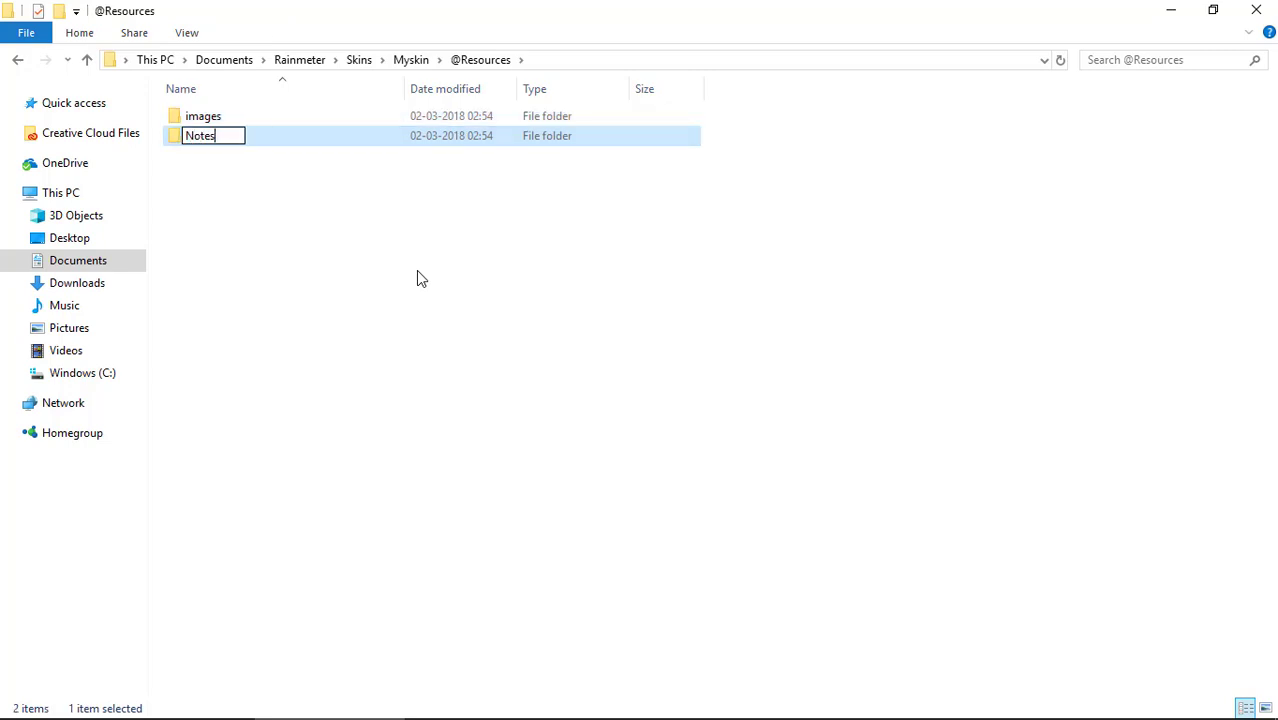
key(Return)
key(ctrl+shift+n)
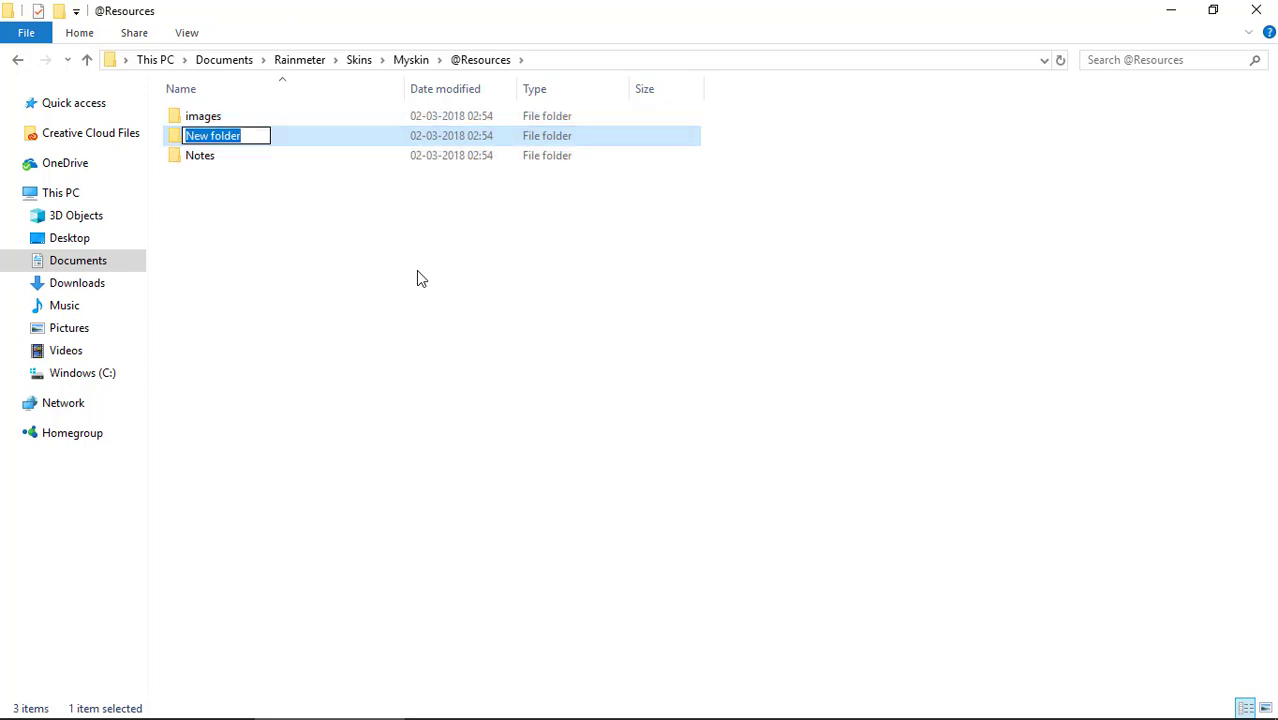
text(Sounds)
key(Return)
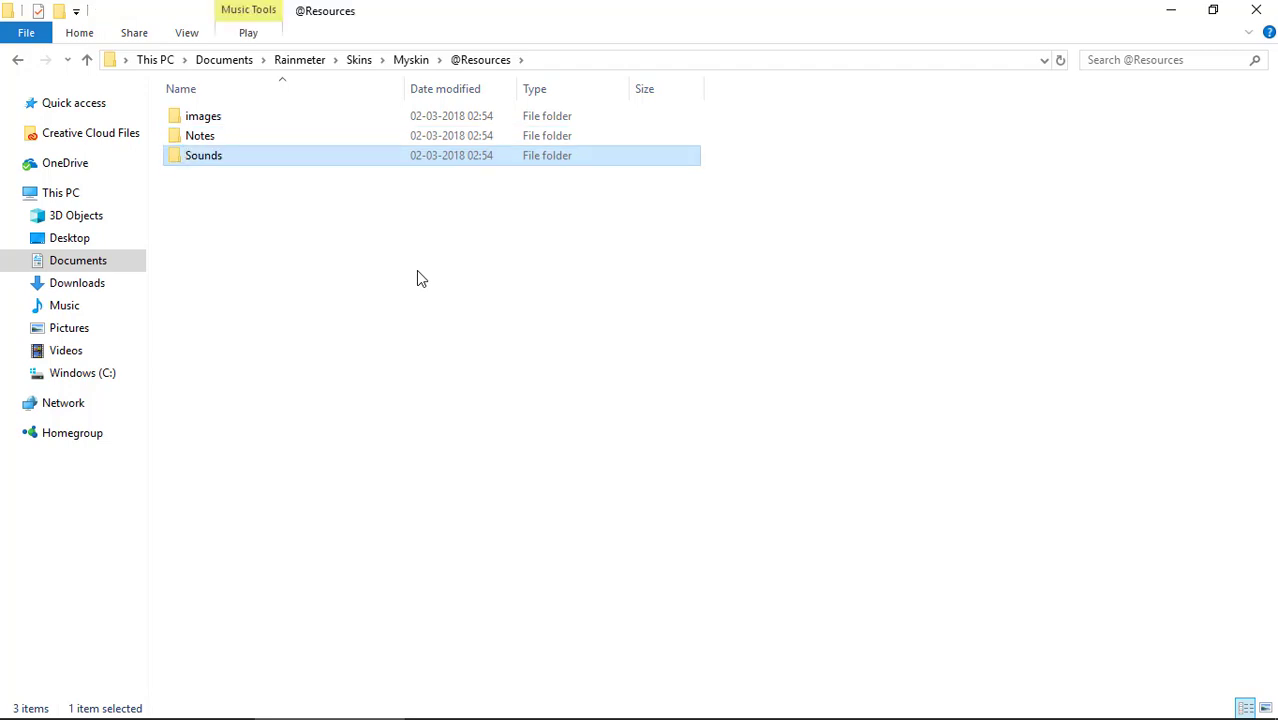
Step: Add a Fonts subfolder, then return to the Myskin folder
key(ctrl+shift+n)
text(FO)
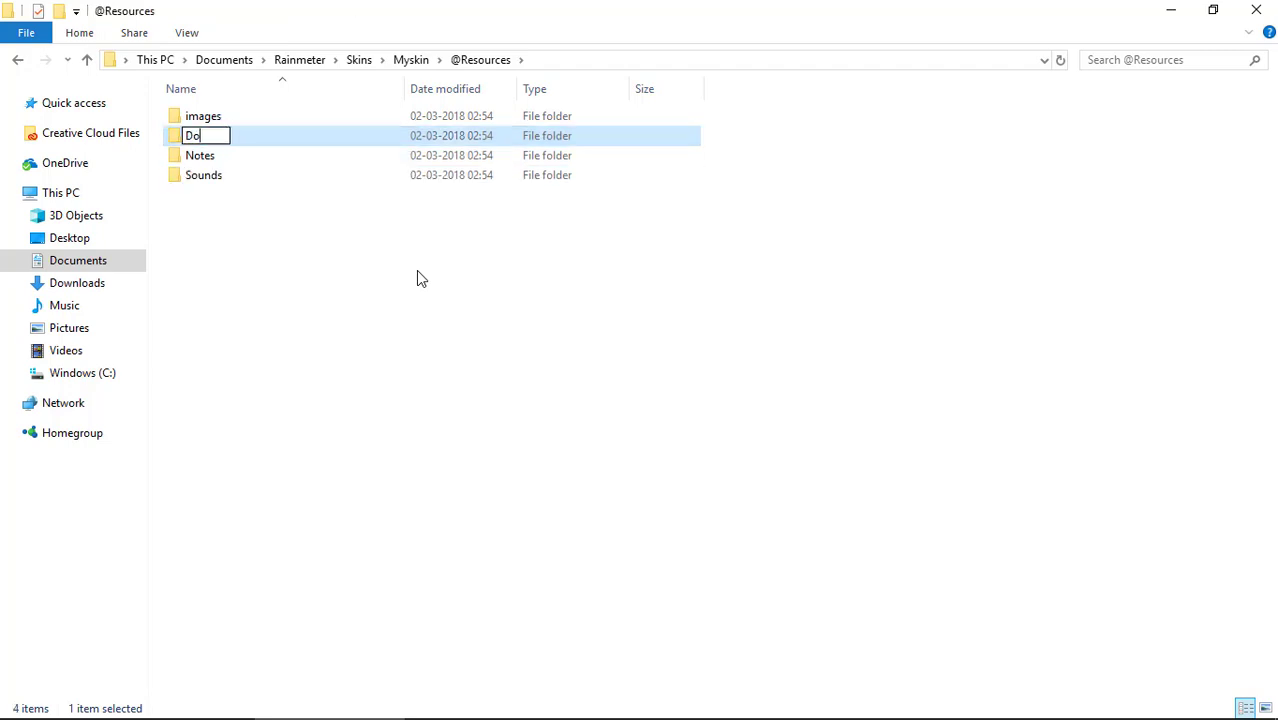
key(BackSpace)
key(BackSpace)
text(FOn)
key(BackSpace)
key(BackSpace)
text(onts)
key(Return)
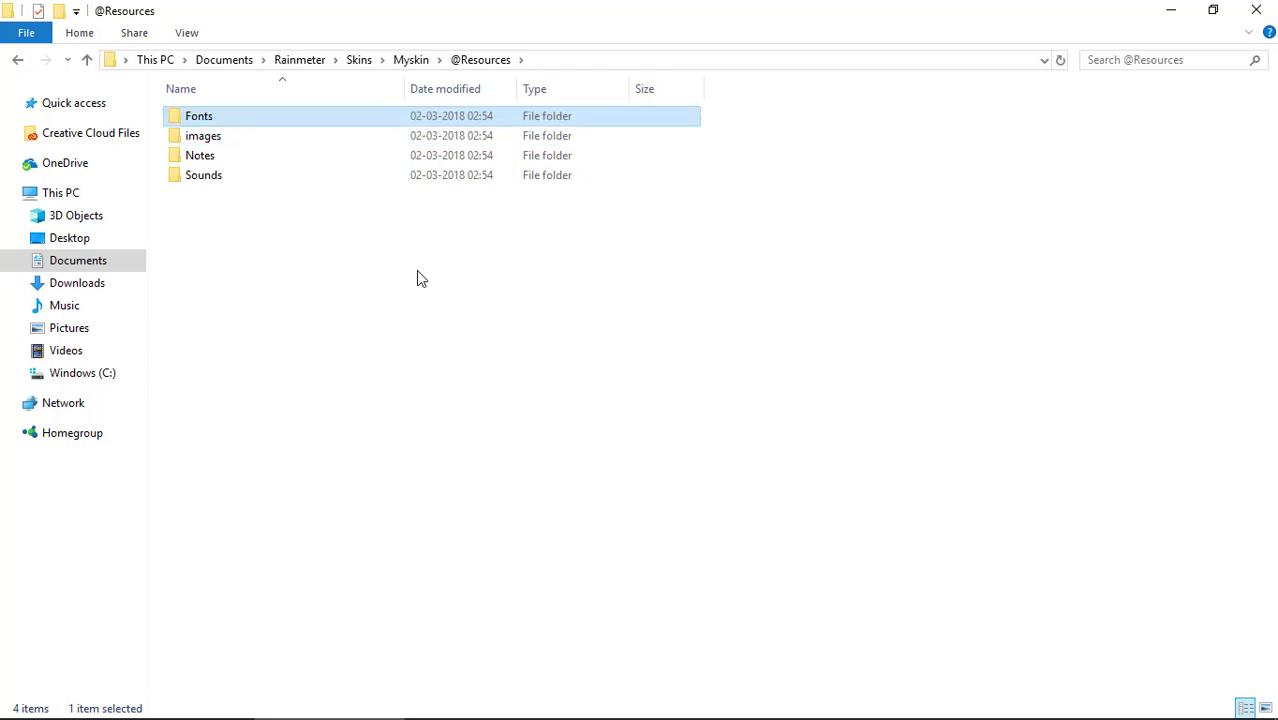
key(BackSpace)
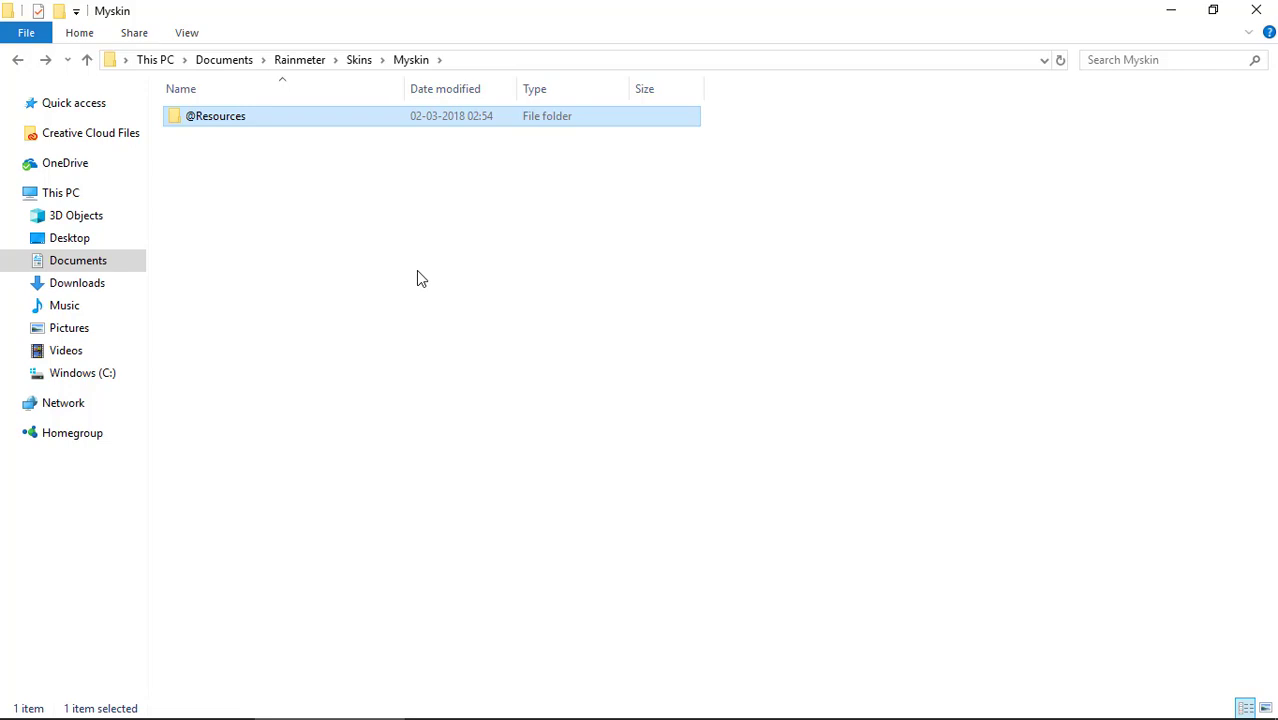
key(ctrl+shift+n)
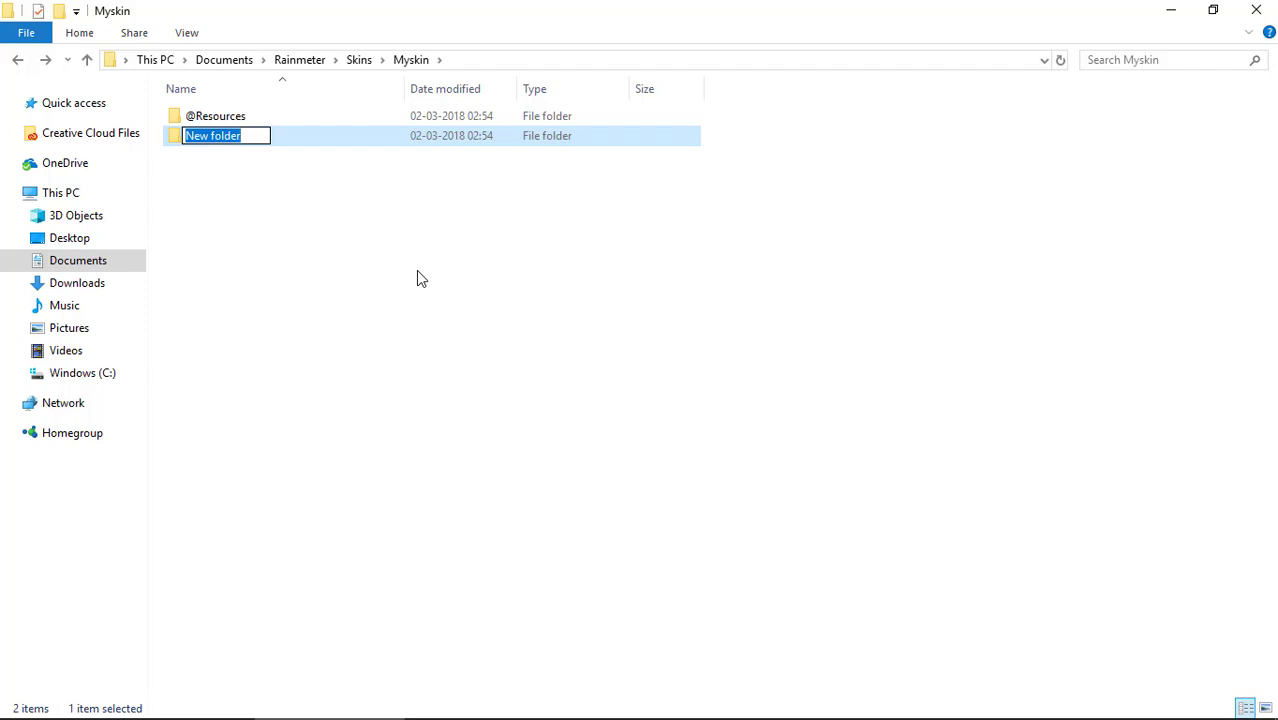
text(CLock)
key(BackSpace)
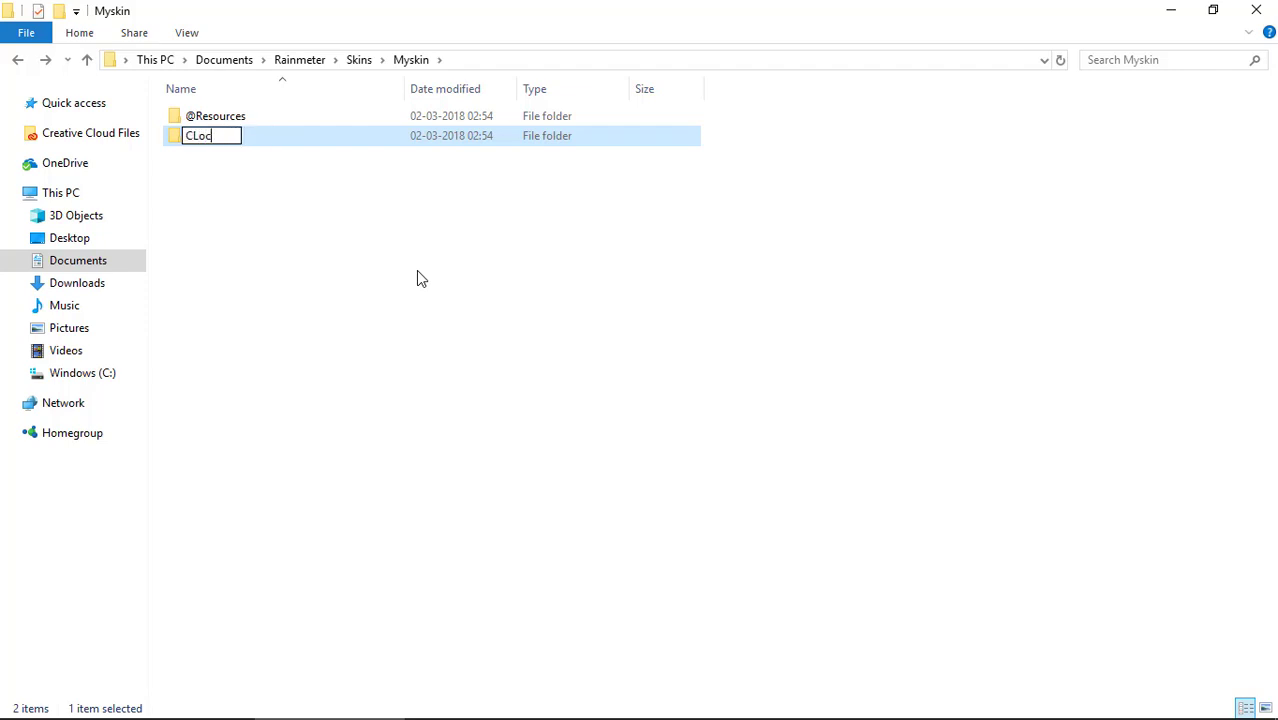
key(BackSpace)
key(BackSpace)
key(BackSpace)
text(lock)
key(Return)
key(Return)
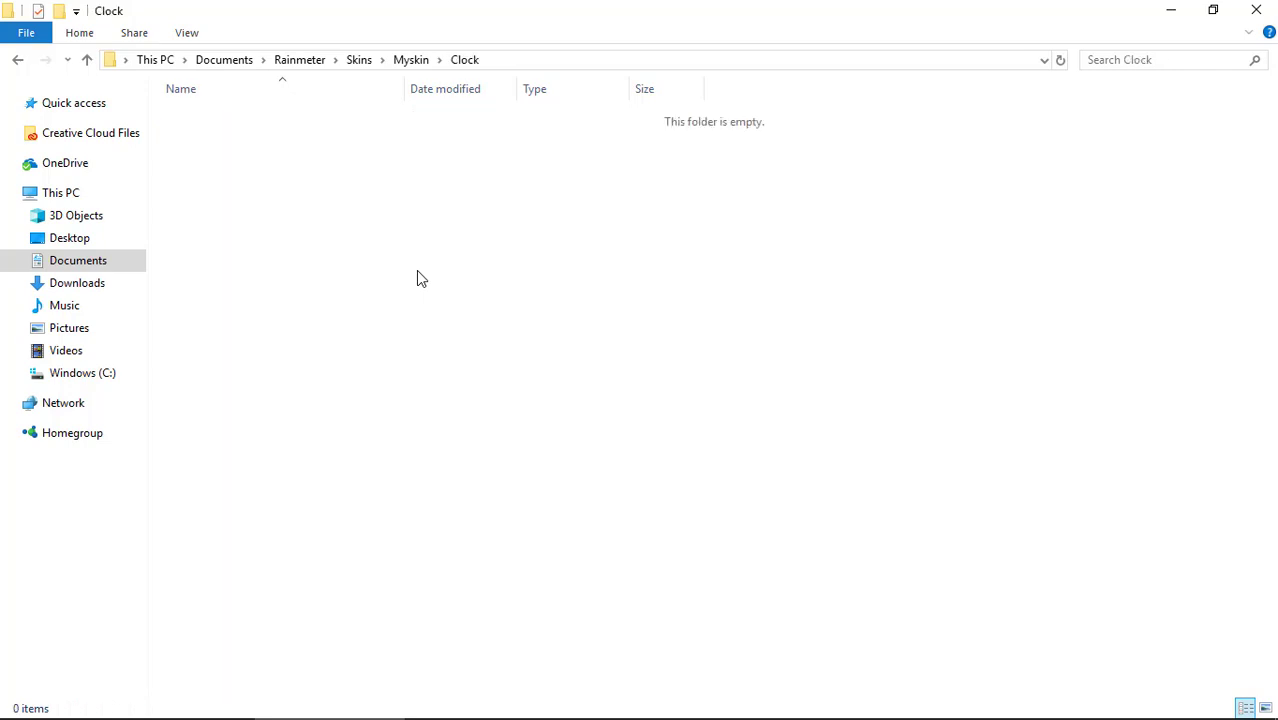
key(alt+Up)
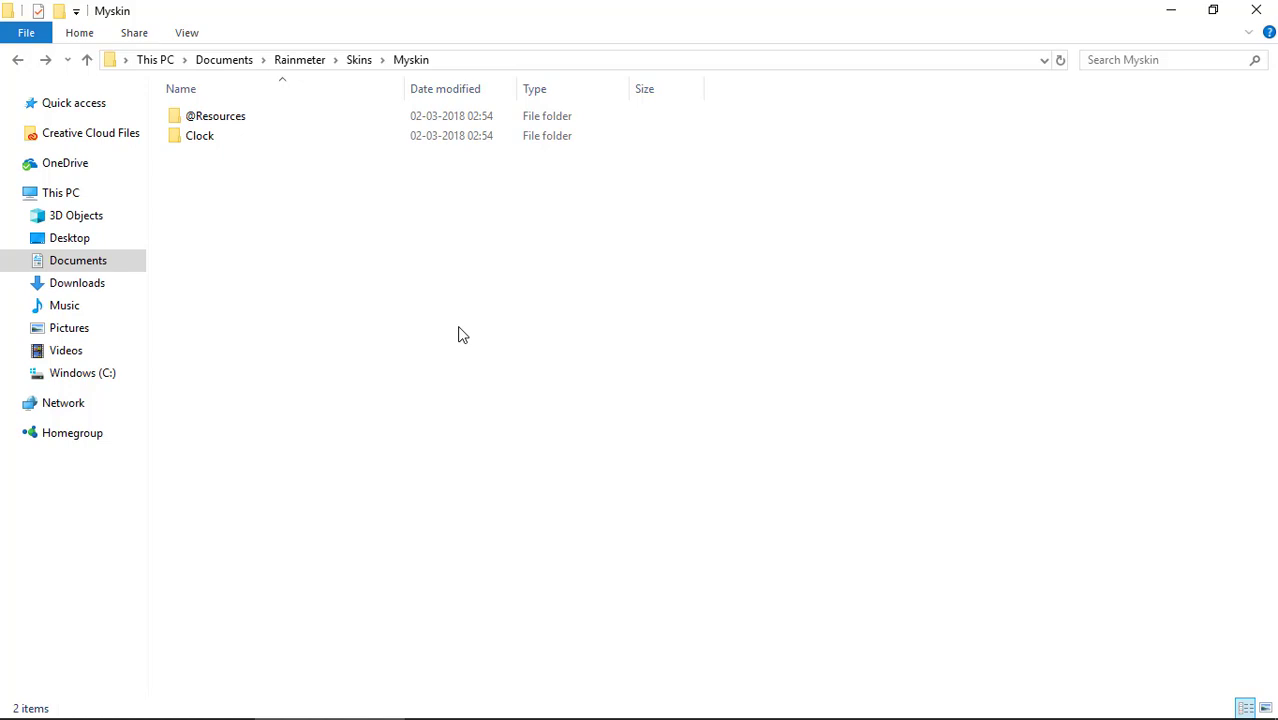
double_click(480, 116)
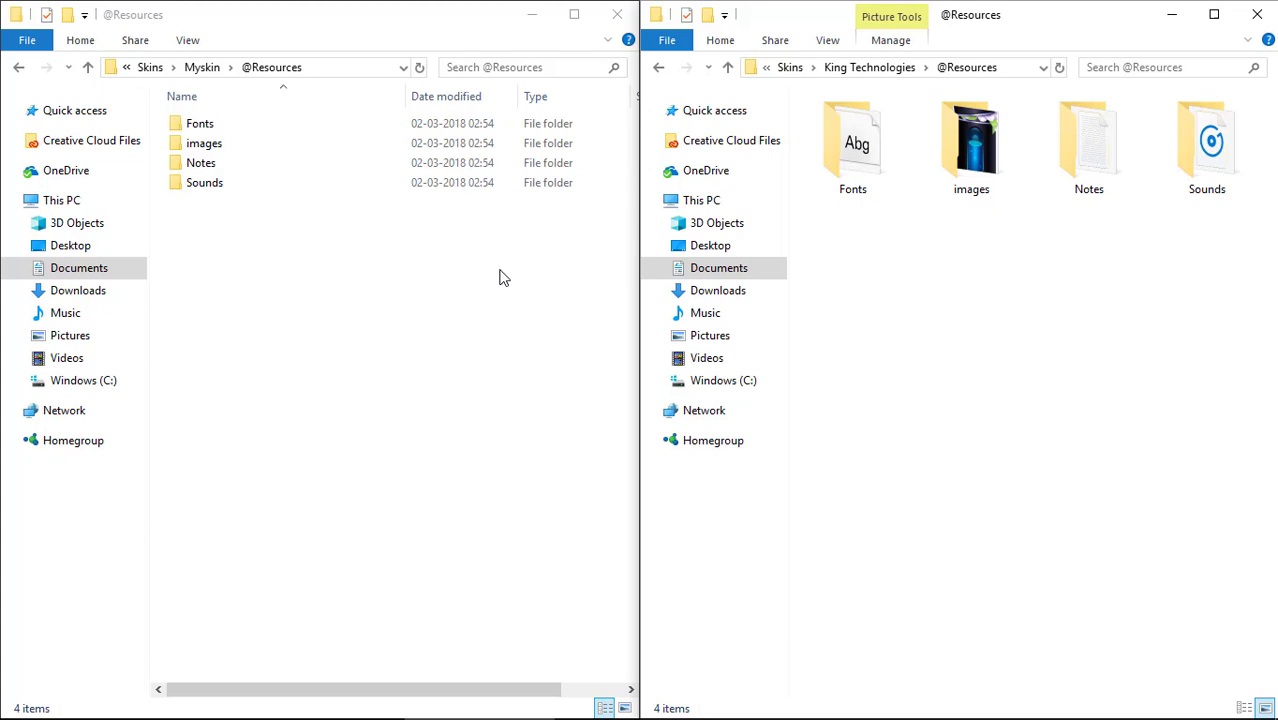
Step: Copy all 34 King Technologies images into Myskin's images folder
click(457, 133)
double_click(966, 145)
key(ctrl+a)
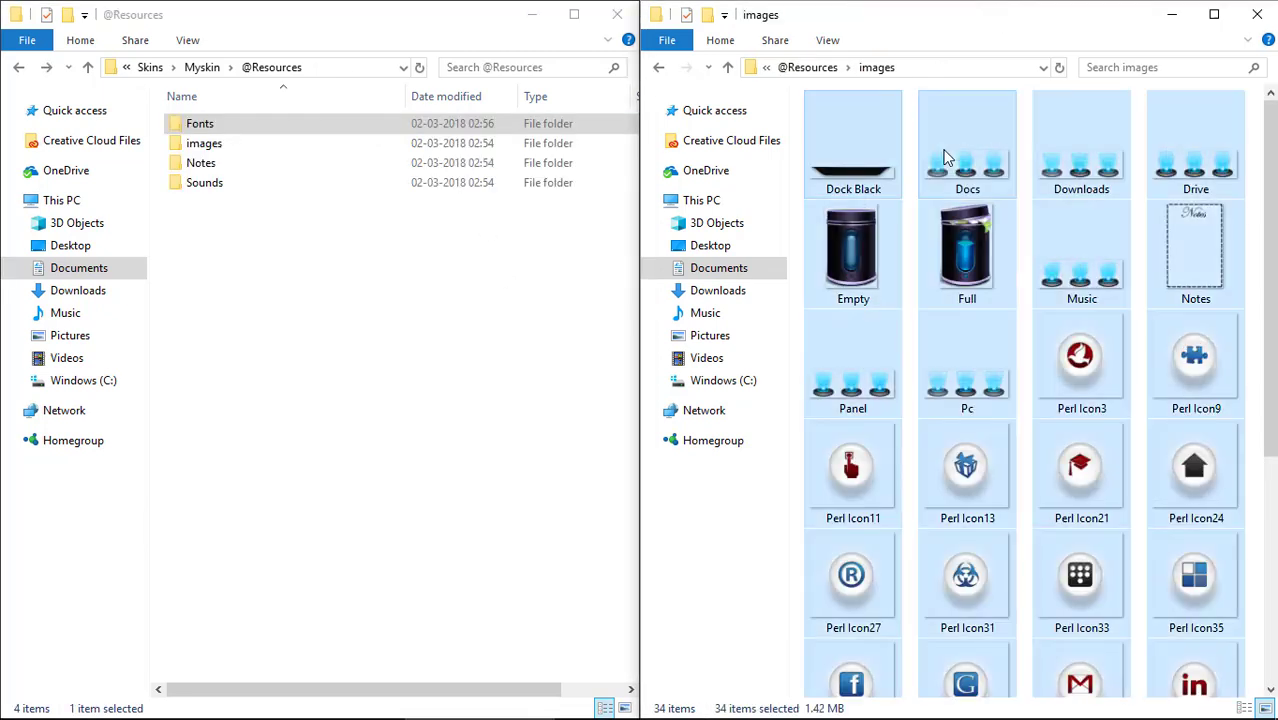
drag(945, 158, 420, 288)
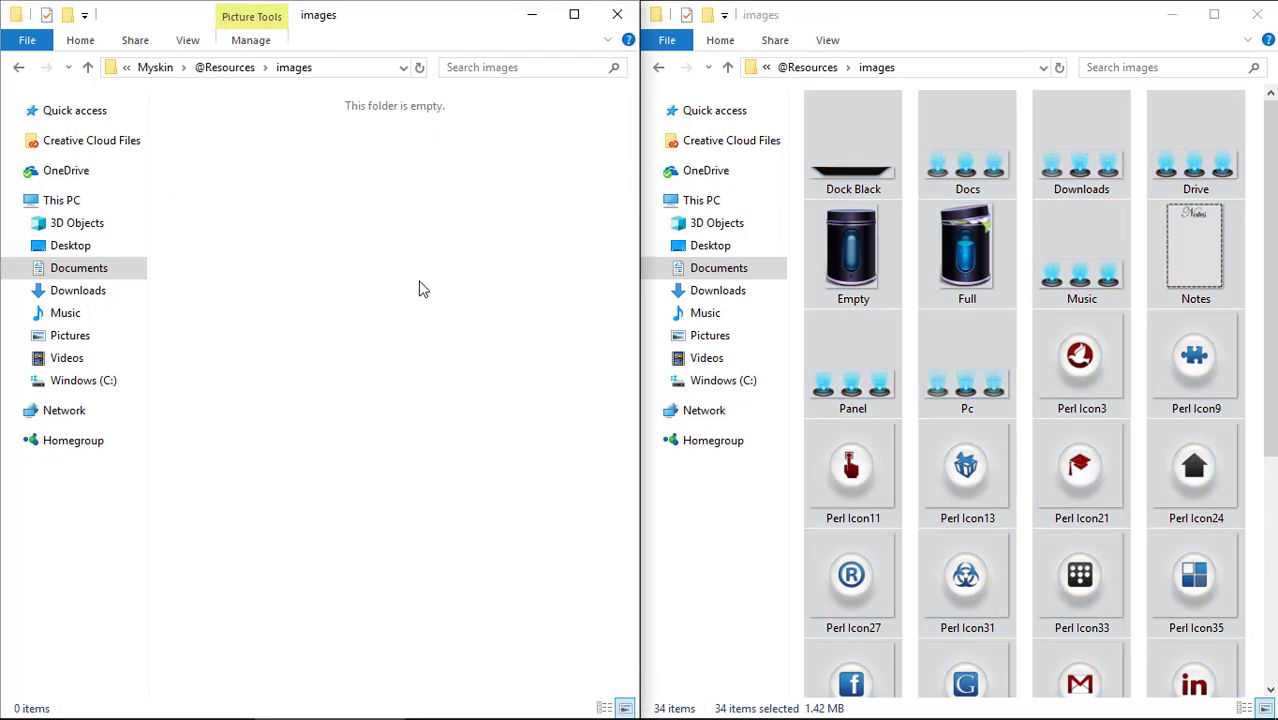
click(658, 67)
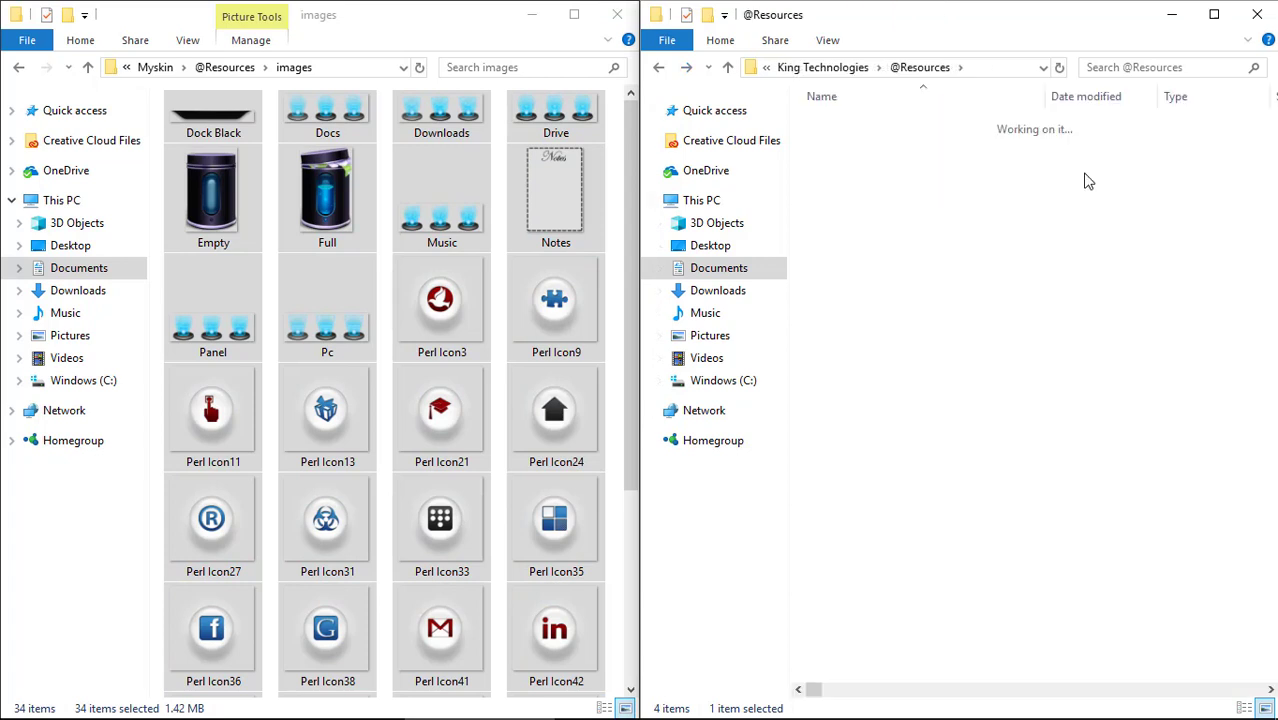
Step: Copy the Notes text file into Myskin's Notes folder
double_click(1089, 181)
click(18, 67)
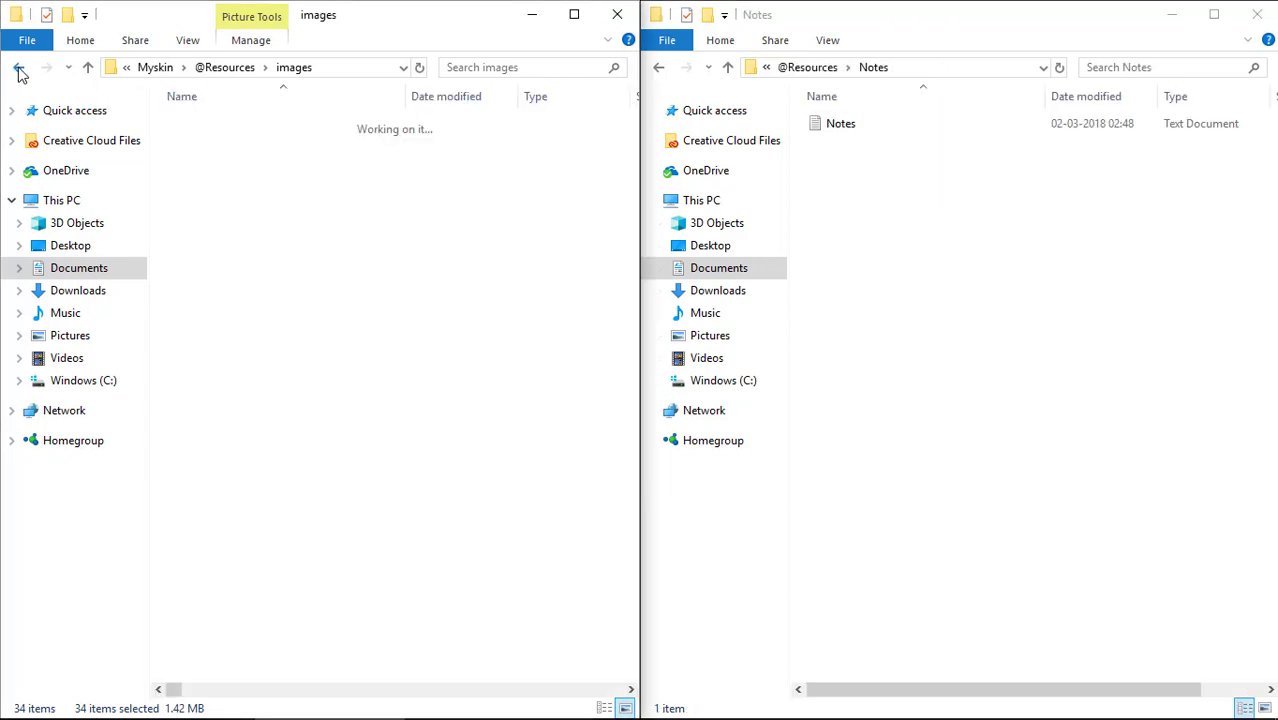
click(826, 131)
double_click(200, 162)
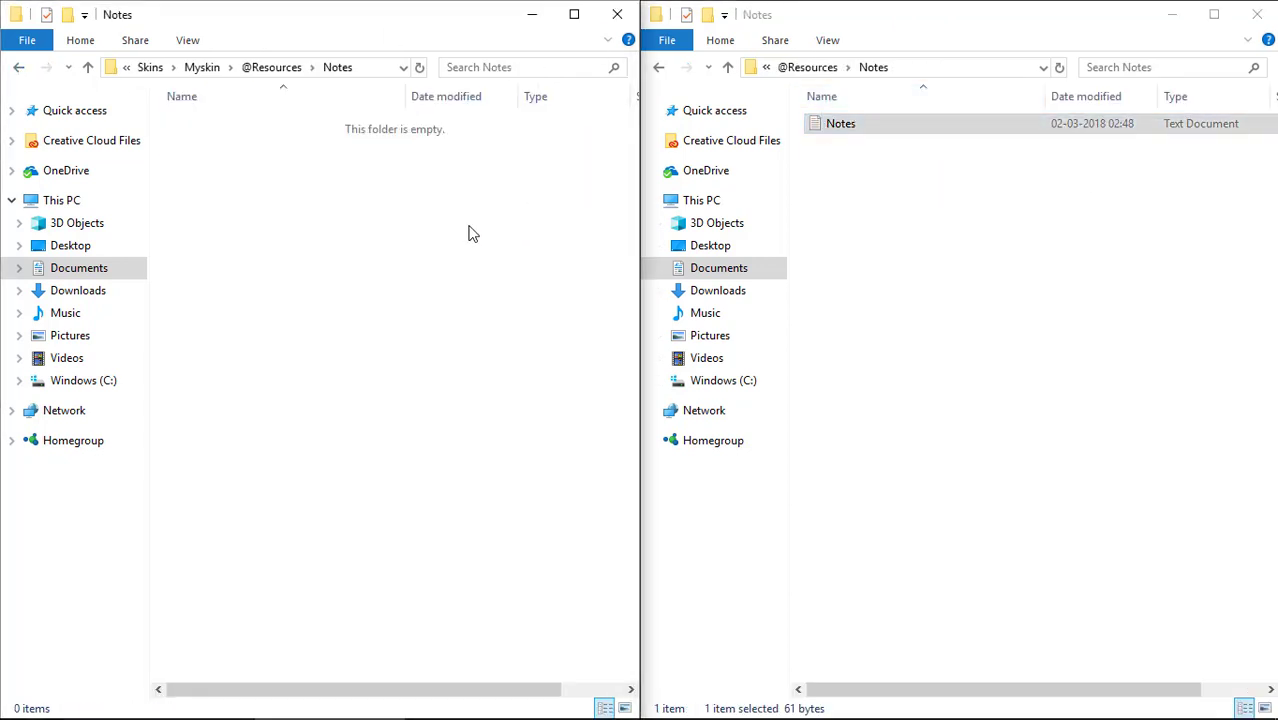
key(ctrl+v)
Step: Copy the HourChime sound file into Myskin's Sounds folder
click(658, 67)
click(1238, 145)
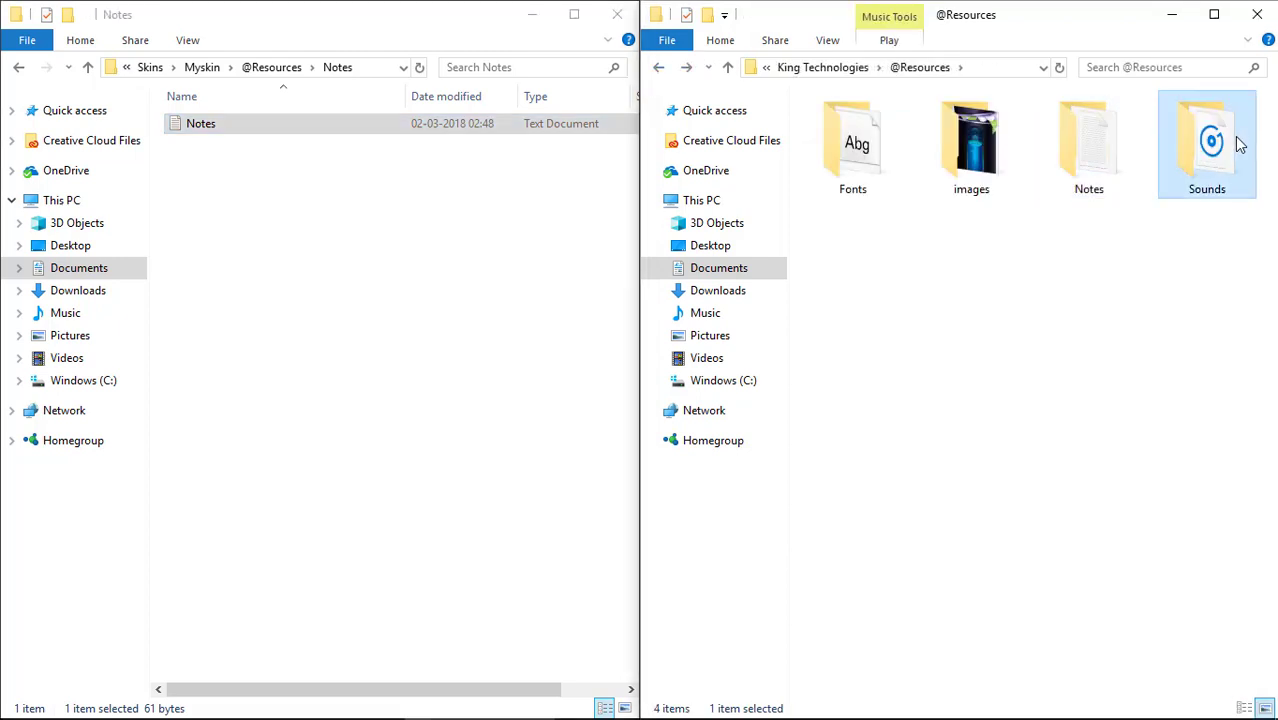
double_click(1238, 145)
click(879, 130)
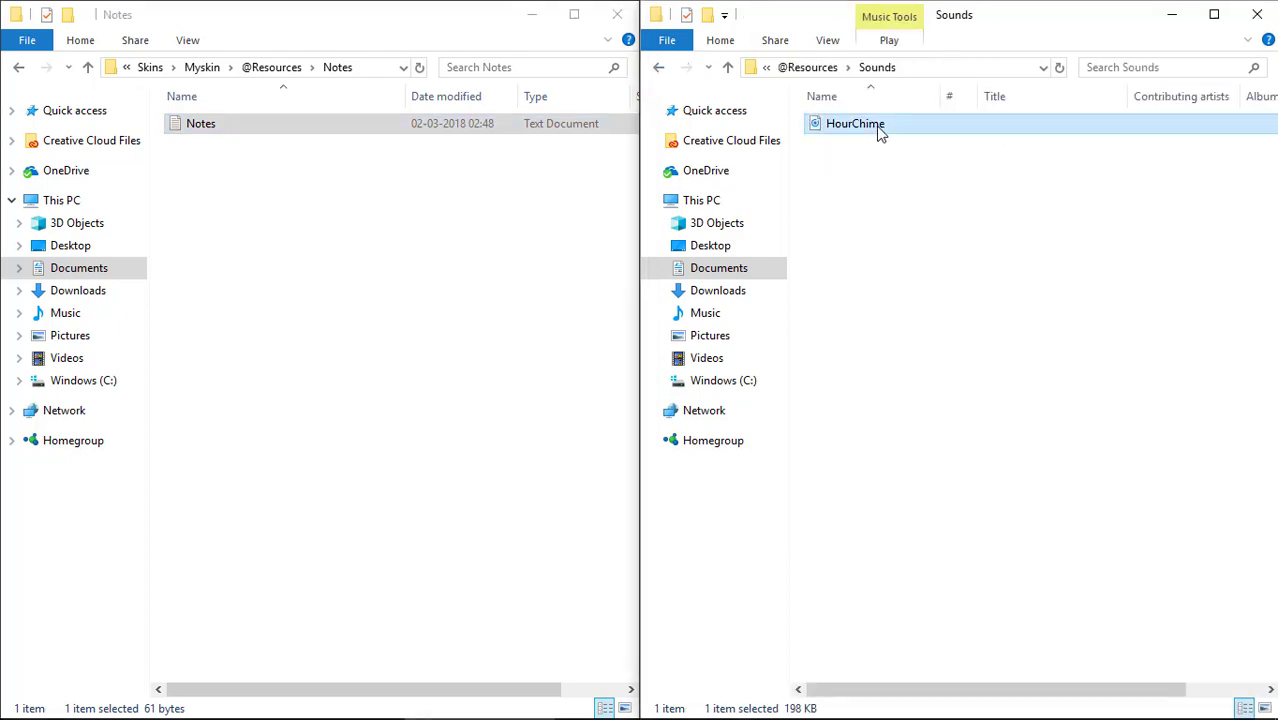
click(545, 228)
key(BackSpace)
double_click(545, 228)
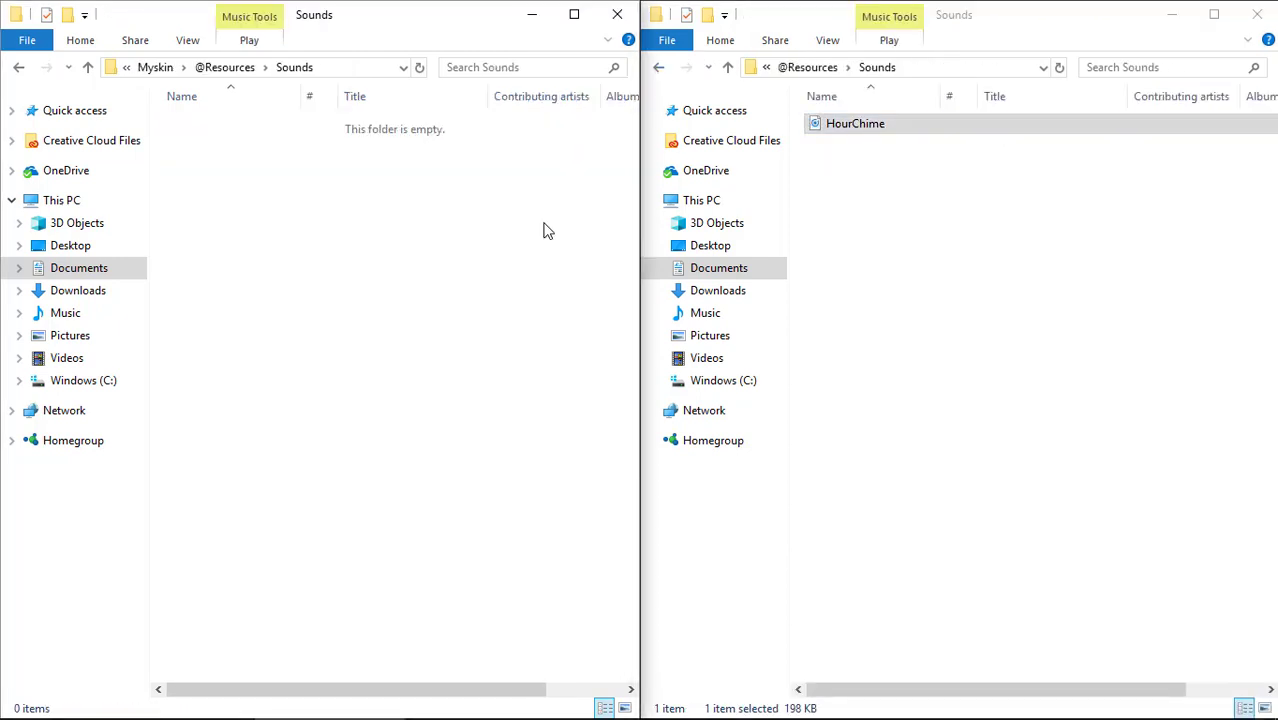
click(828, 138)
click(455, 331)
key(ctrl+v)
click(658, 69)
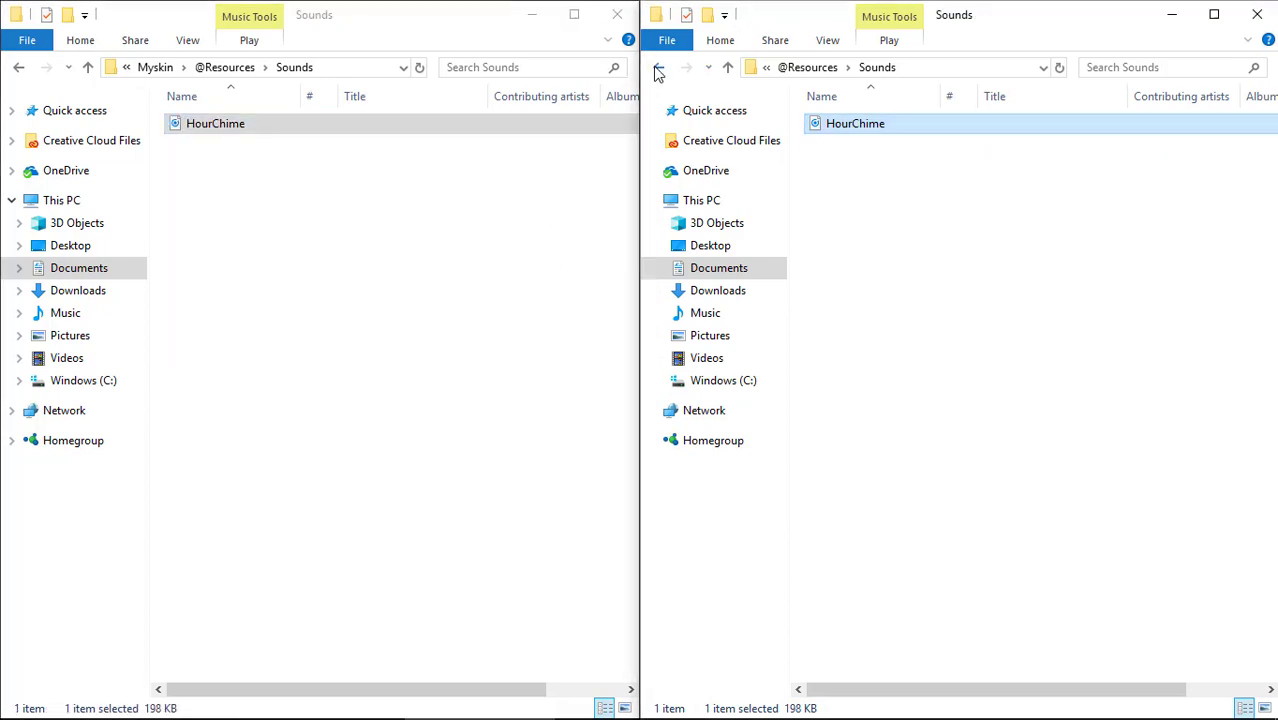
click(20, 69)
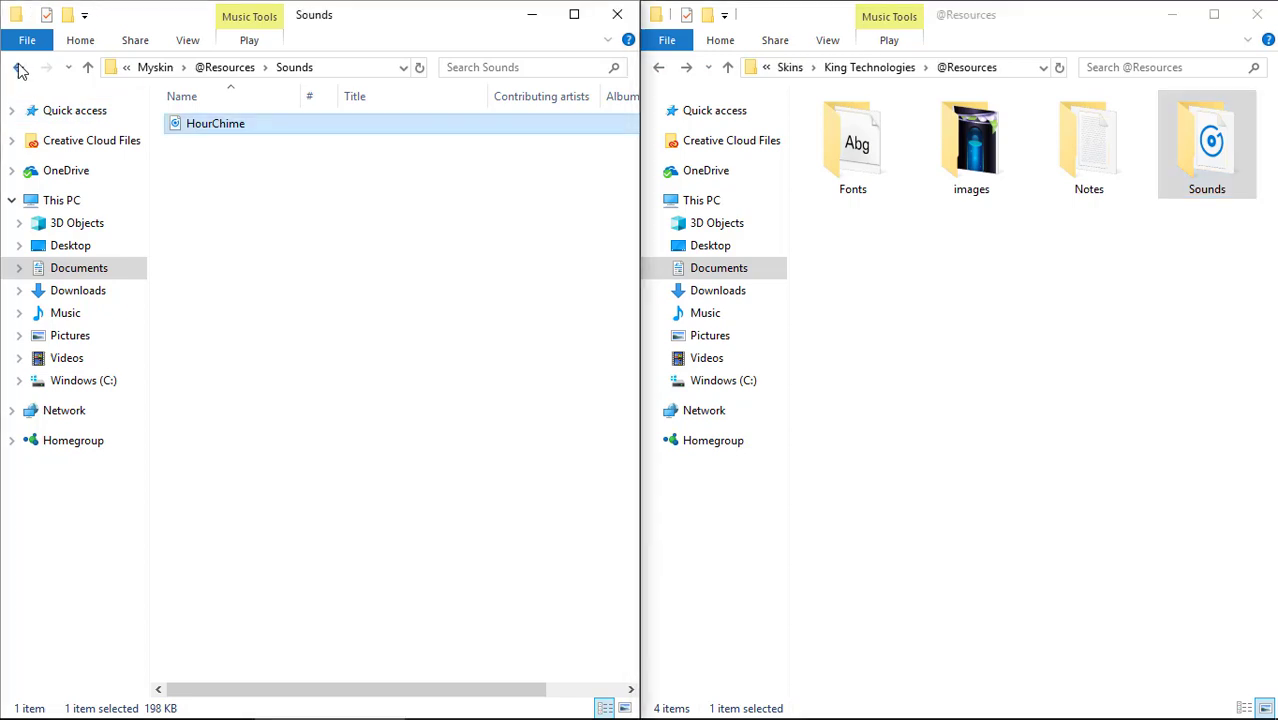
click(255, 322)
key(super+Up)
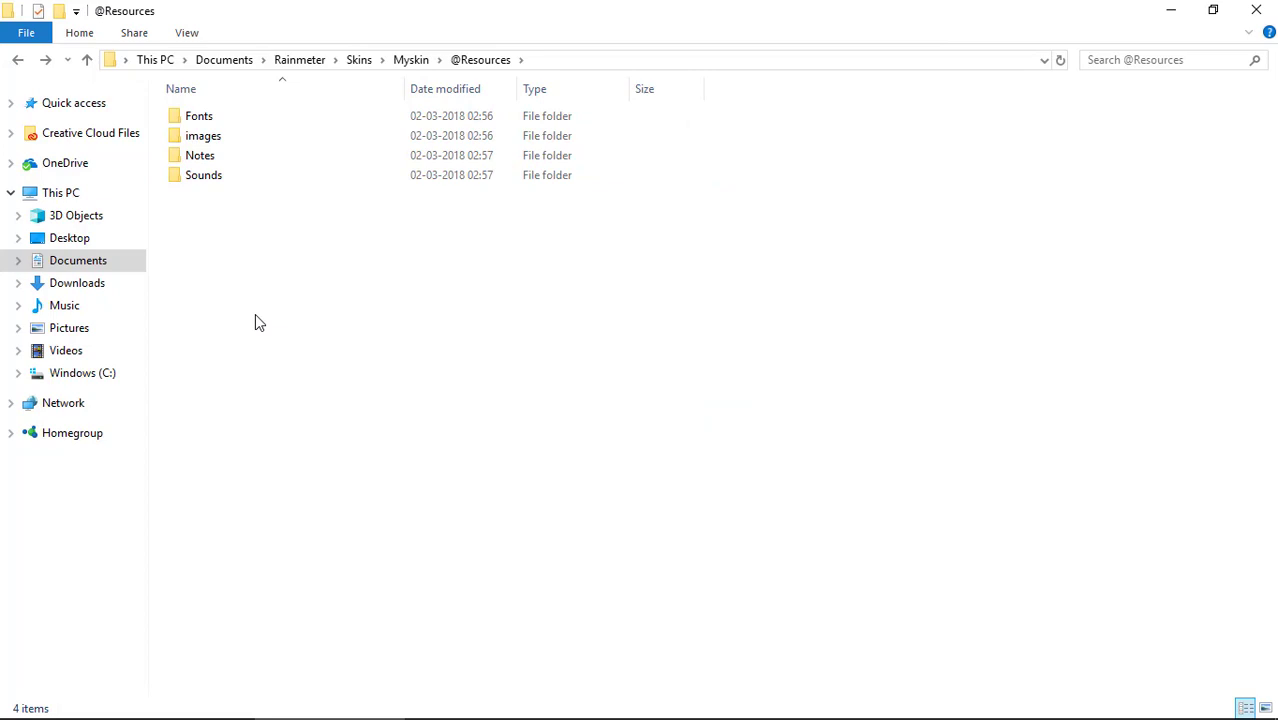
Step: Check the Fonts, images, Notes and Sounds folders in turn, then go up to Myskin
double_click(224, 121)
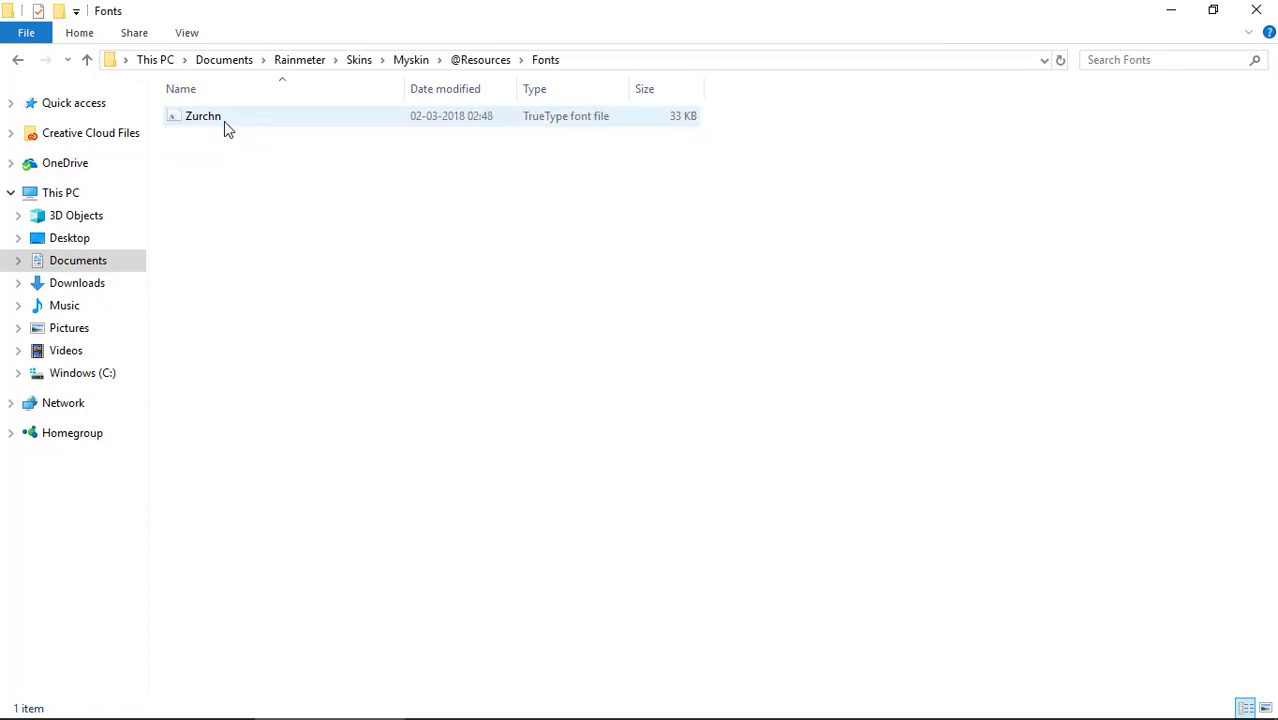
key(BackSpace)
key(Down)
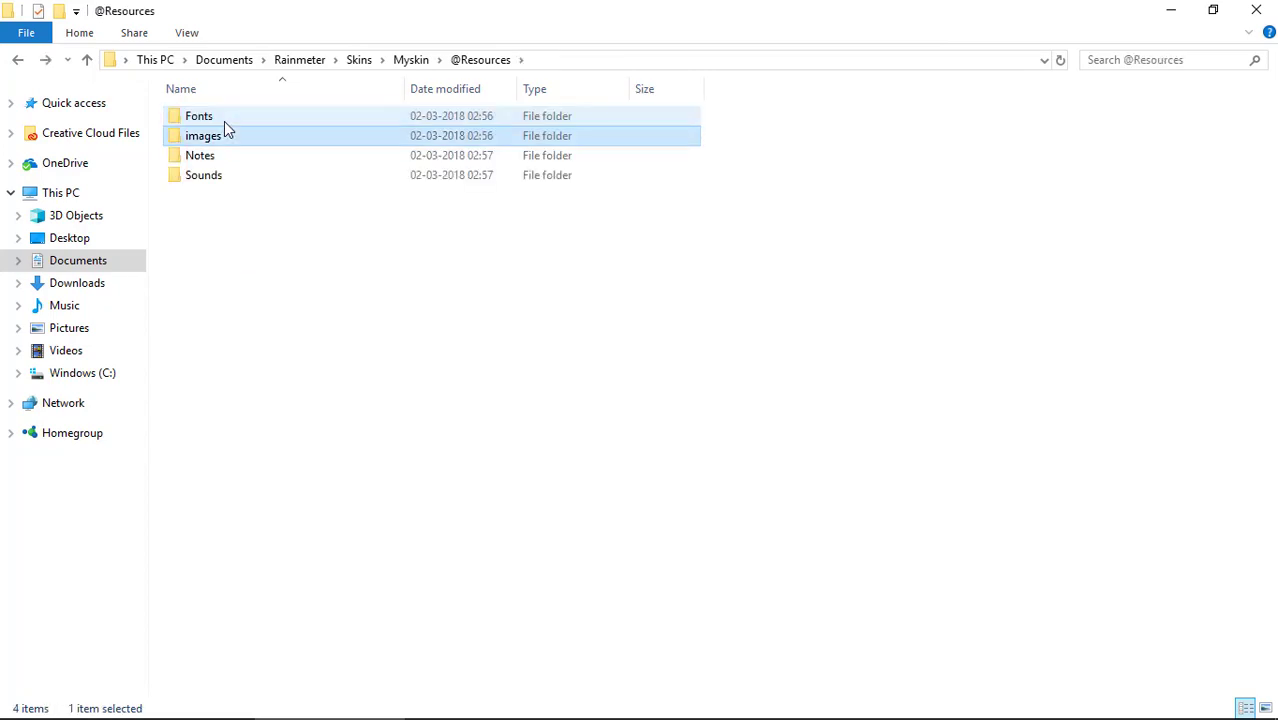
key(Return)
key(BackSpace)
key(Down)
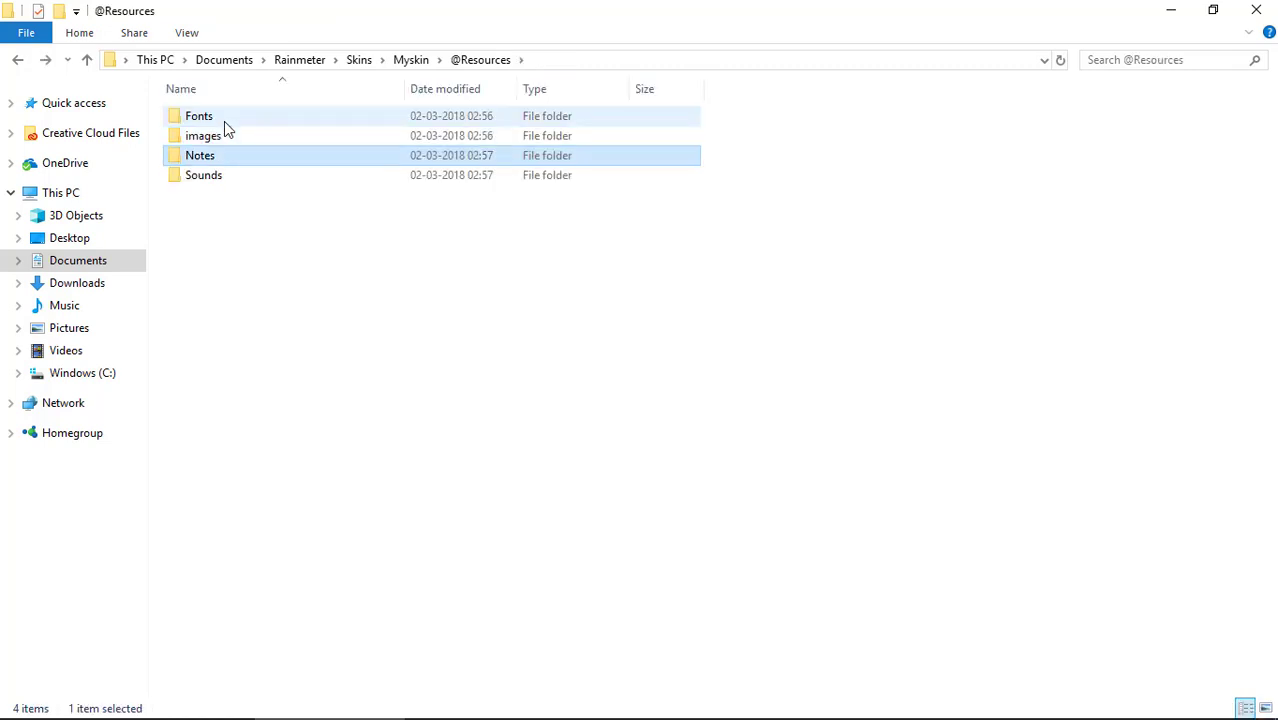
key(Return)
key(BackSpace)
key(Down)
key(Return)
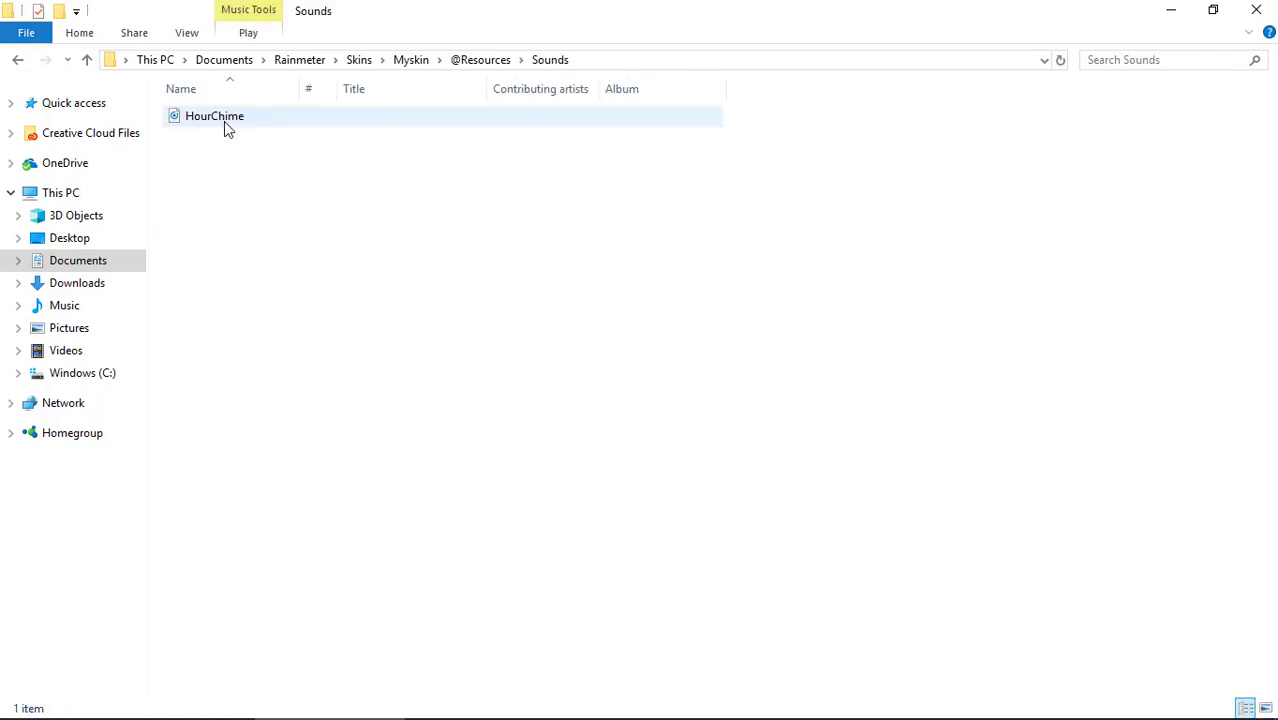
key(alt+Up)
key(alt+Up)
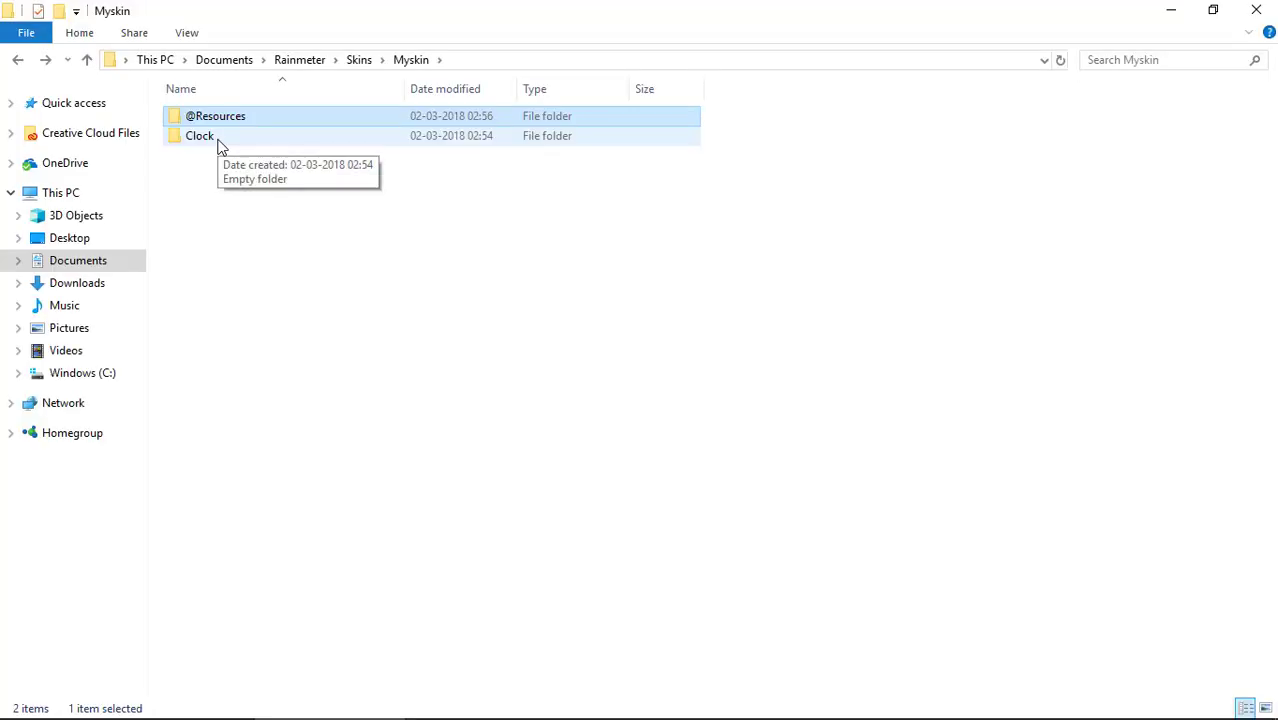
Step: Create a new text document in the Clock folder, rename it Clock.ini, and open it
double_click(221, 146)
right_click(222, 148)
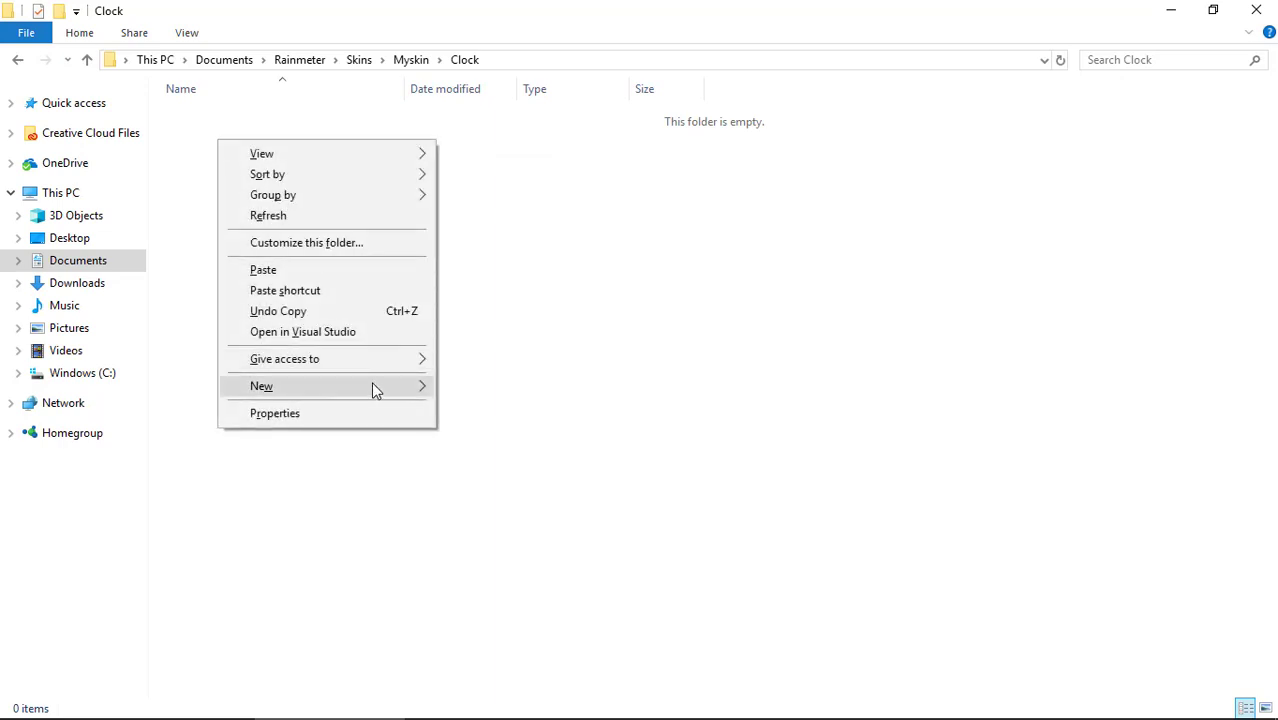
mouse_move(371, 386)
click(480, 621)
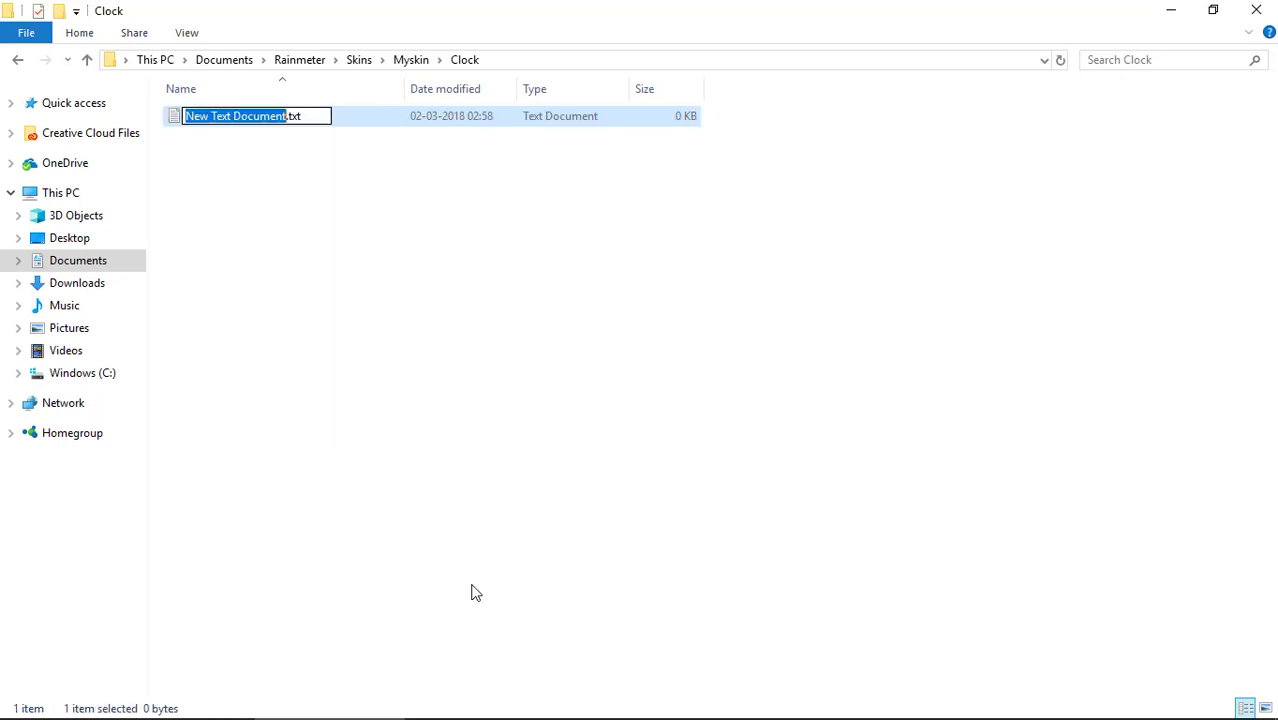
text(Clock)
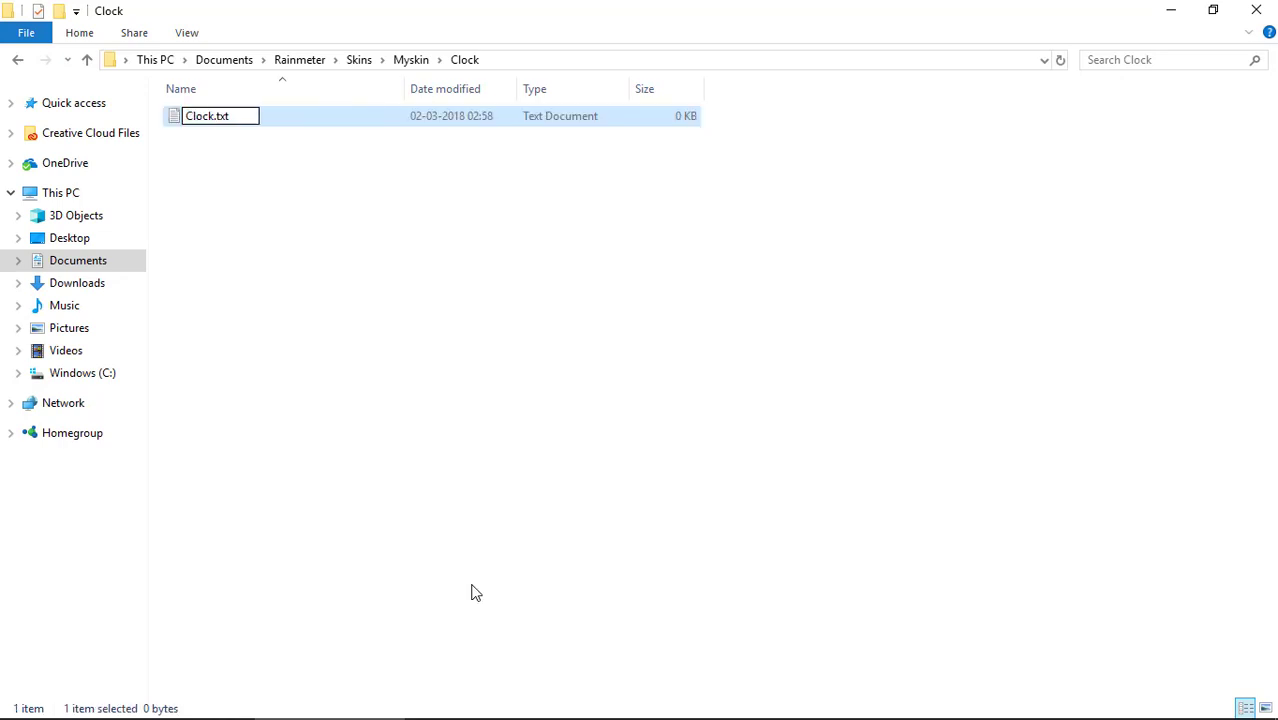
key(Delete)
key(Delete)
key(Delete)
key(Delete)
text(.ini)
key(Return)
key(Return)
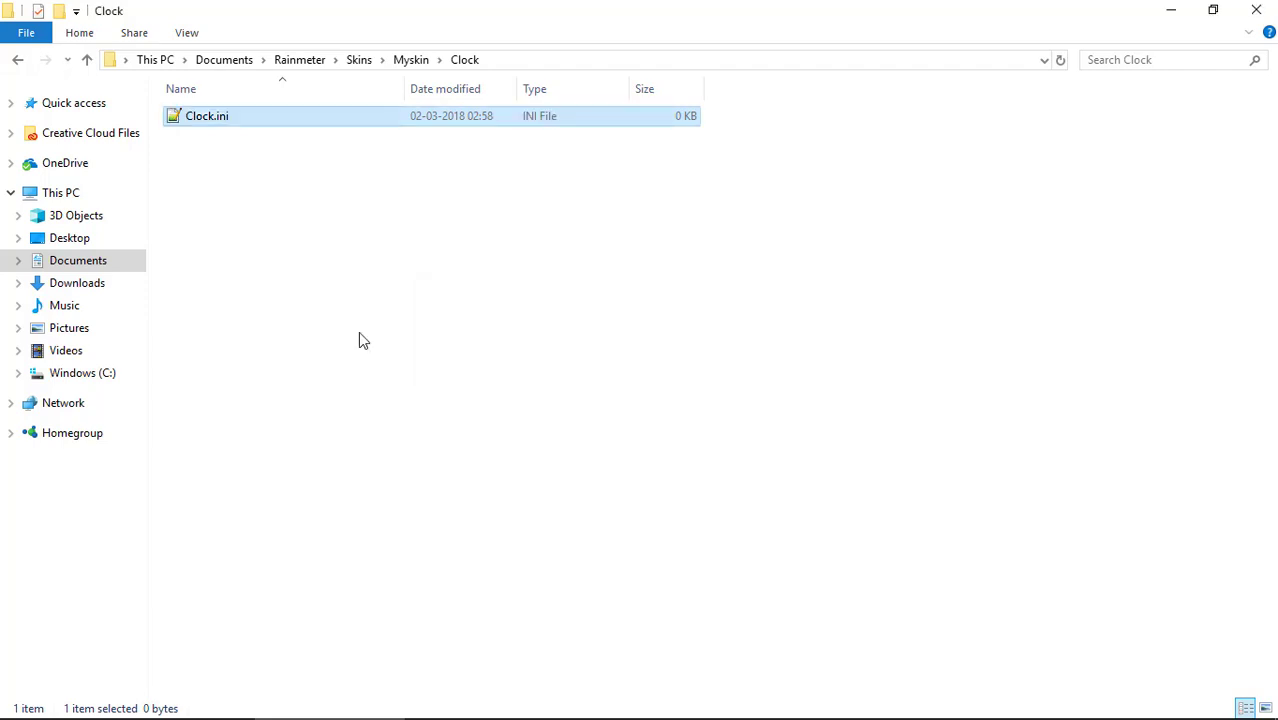
double_click(216, 124)
Step: Paste the 72-line clock skin code into Clock.ini and check the [Rainmeter] header on line 1
key(ctrl+v)
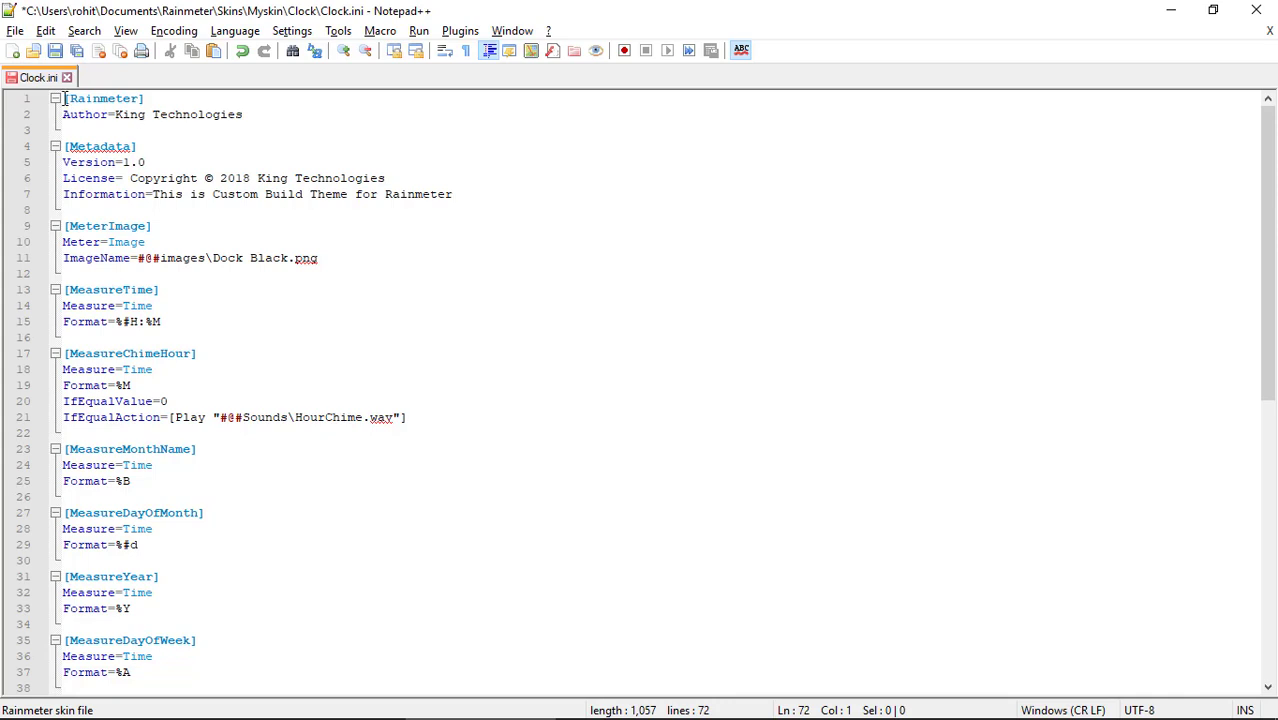
drag(64, 98, 148, 98)
click(152, 98)
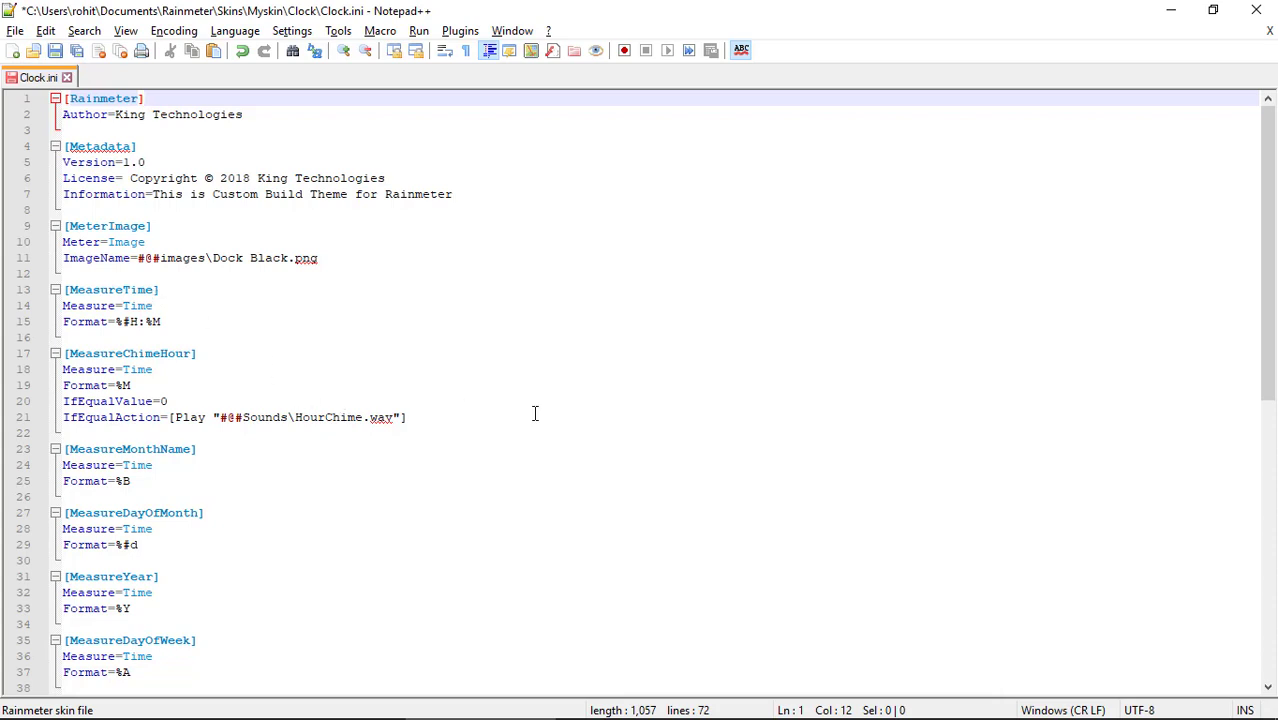
Step: Scroll through the TextStyle and time/date meter code, then close Clock.ini
drag(1272, 290, 1272, 458)
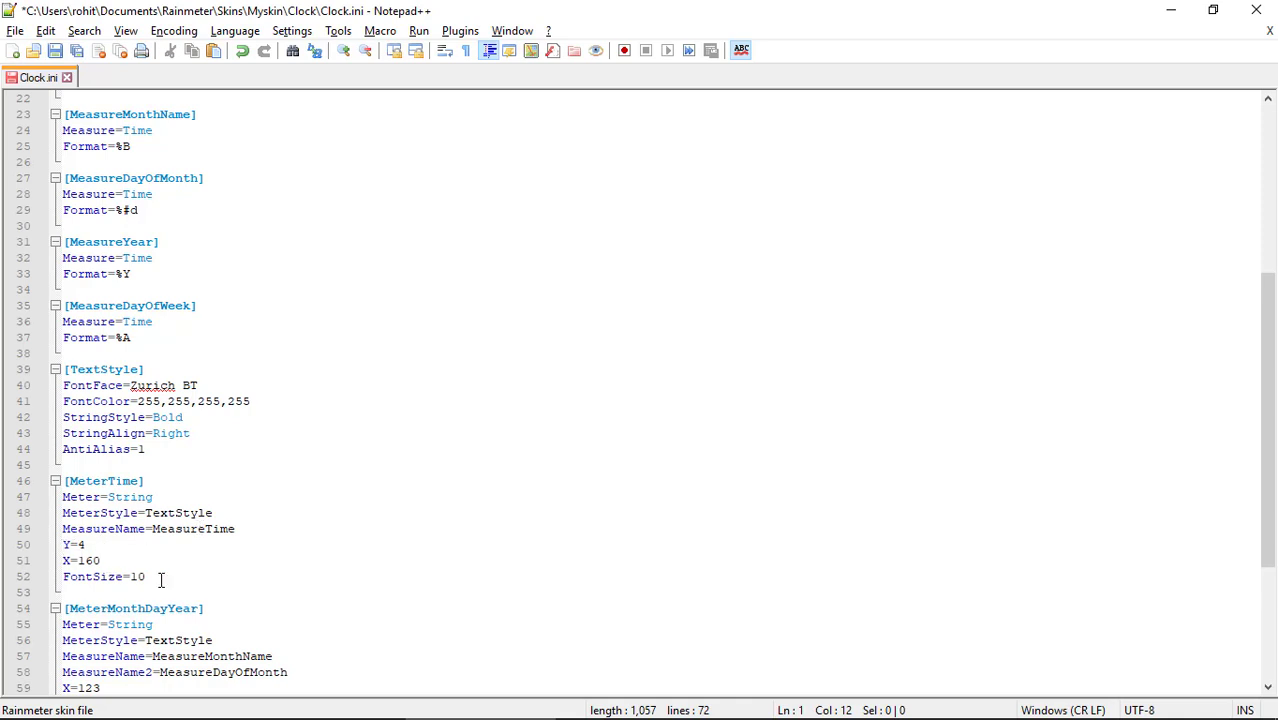
drag(1266, 394, 1272, 565)
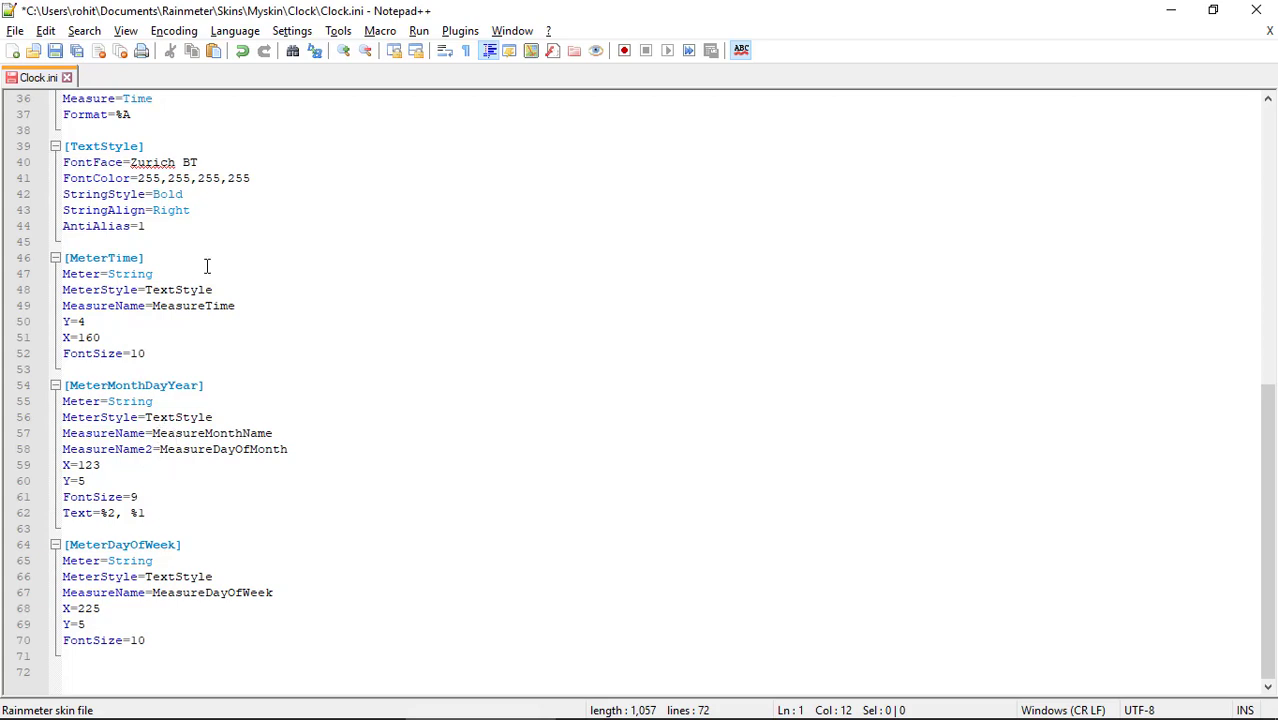
click(66, 78)
Step: Save Clock.ini on closing and create a Cpu Meter folder in Myskin
click(640, 434)
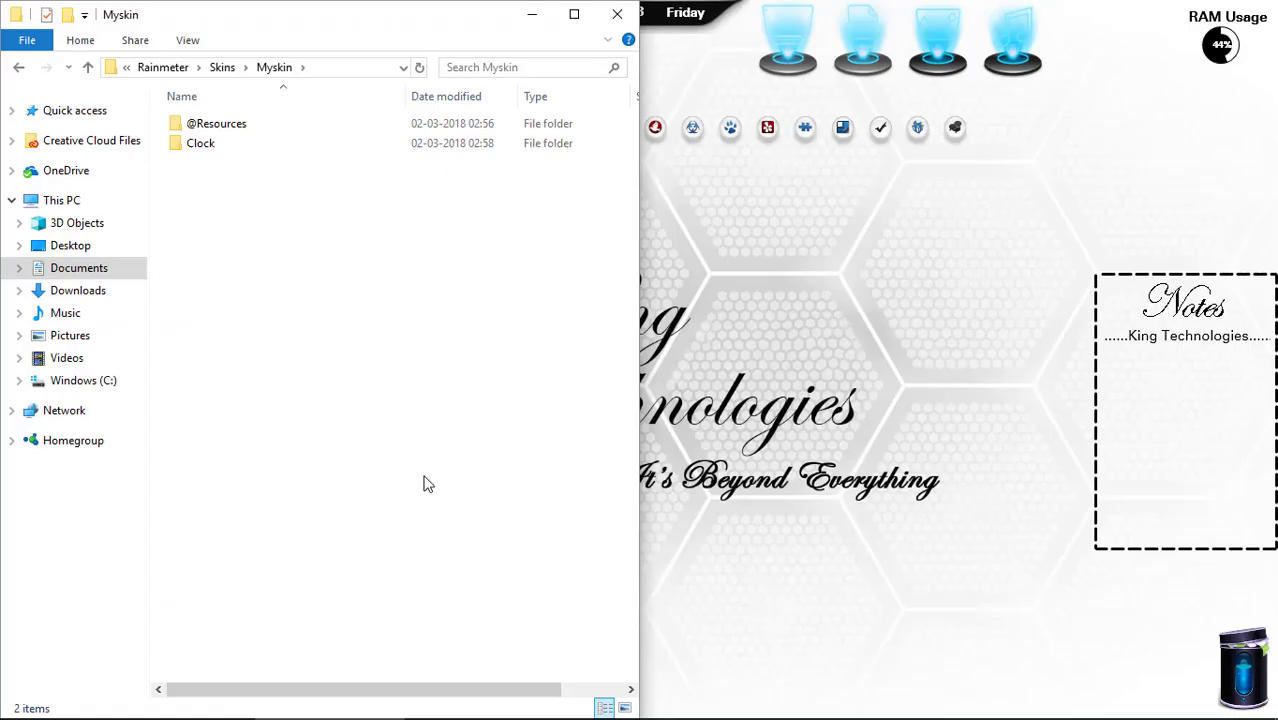
key(ctrl+shift+n)
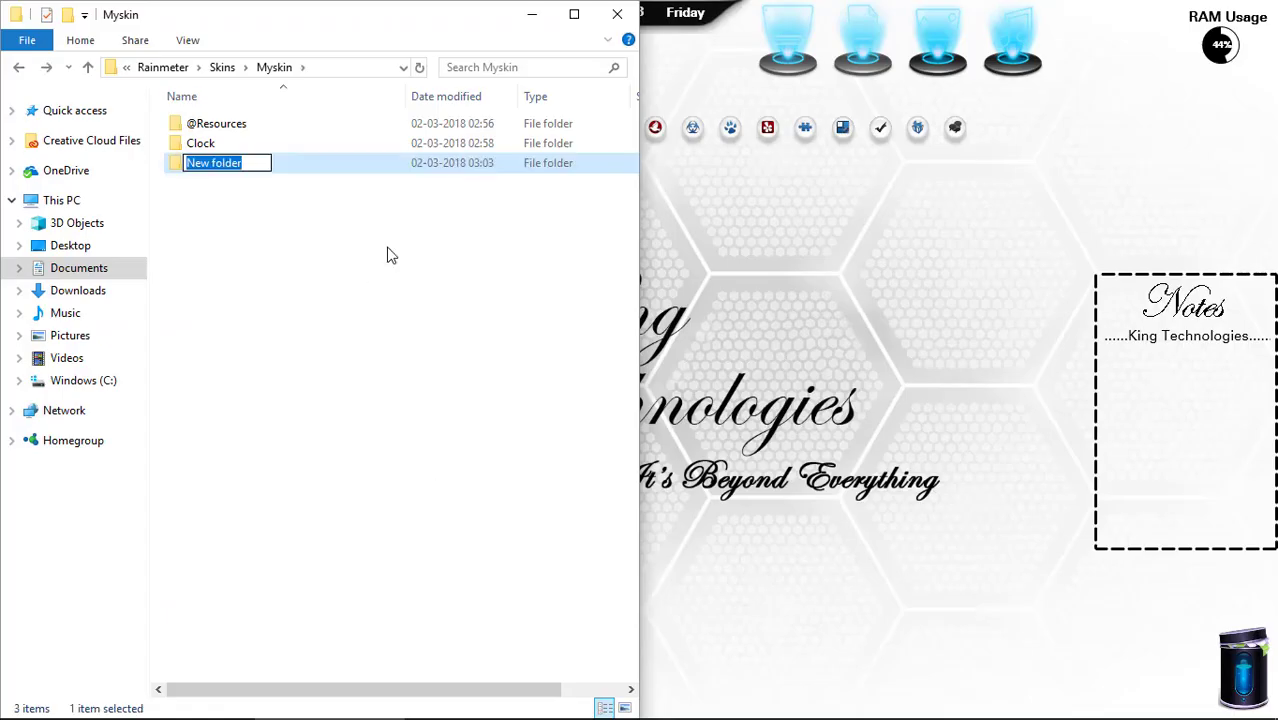
text(Cpu M)
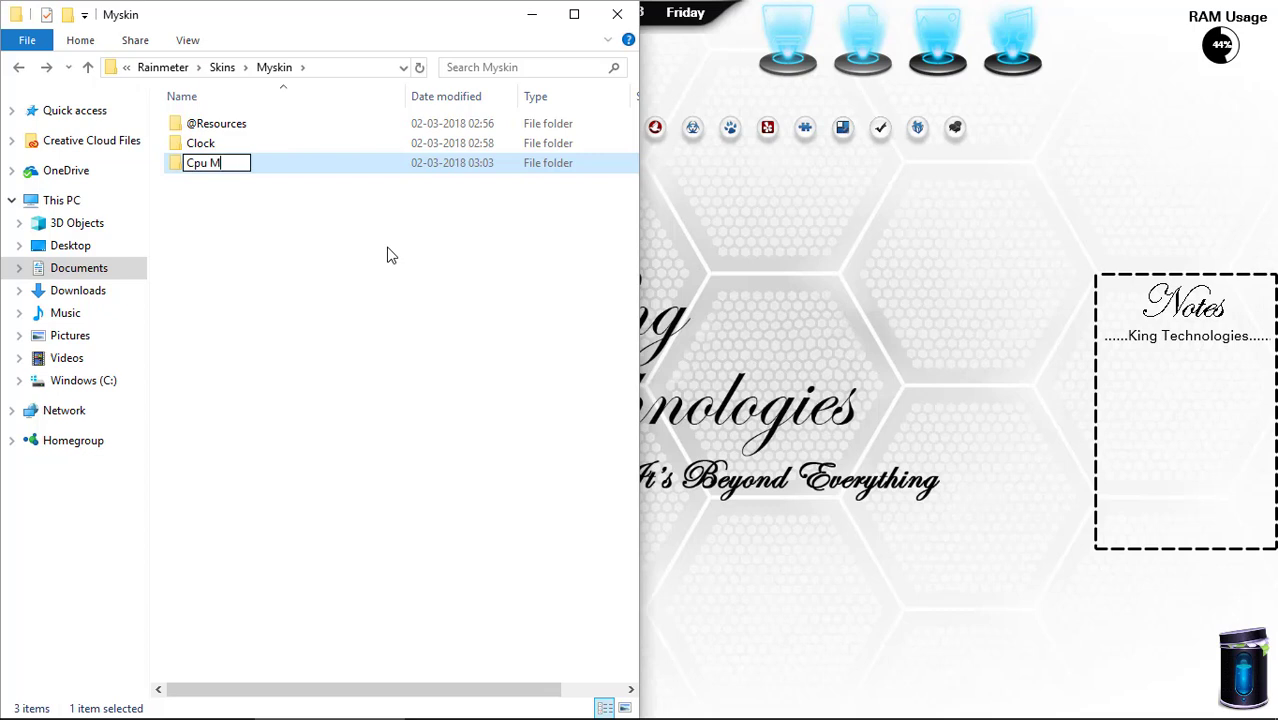
text(eter)
key(Return)
key(Return)
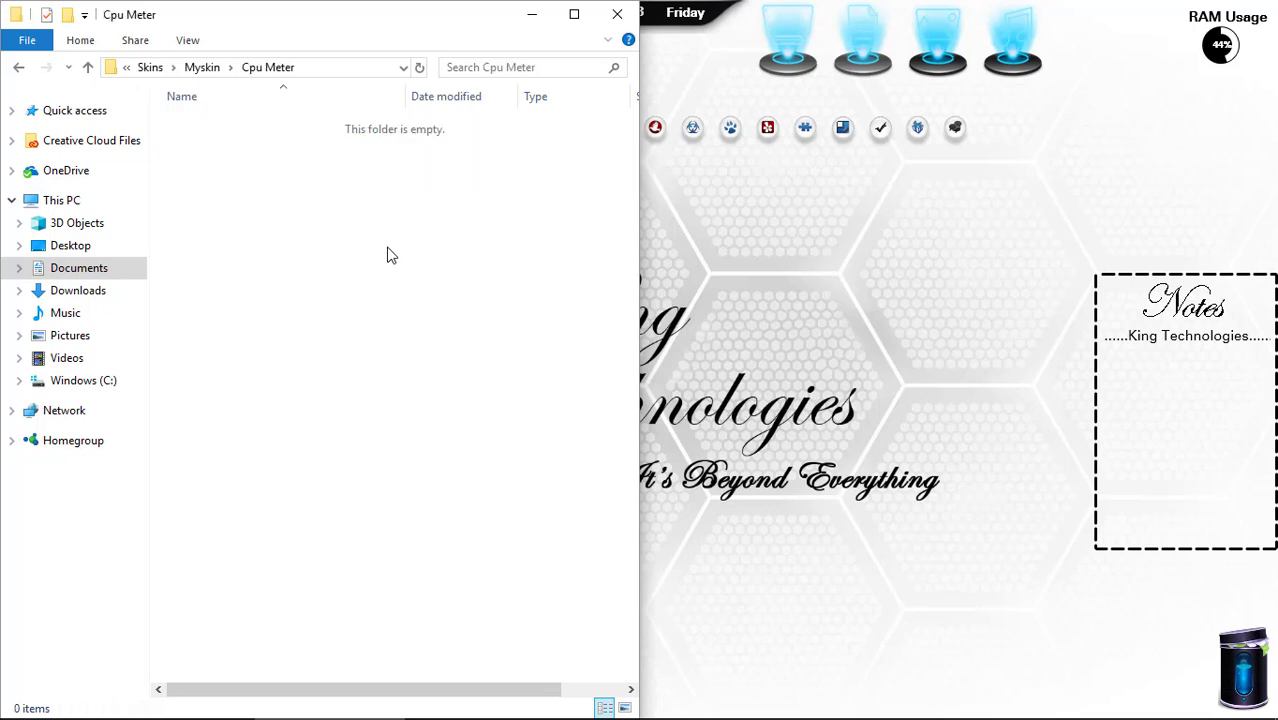
Step: Create a Cpu.ini file inside Cpu Meter, accepting the extension change
right_click(390, 255)
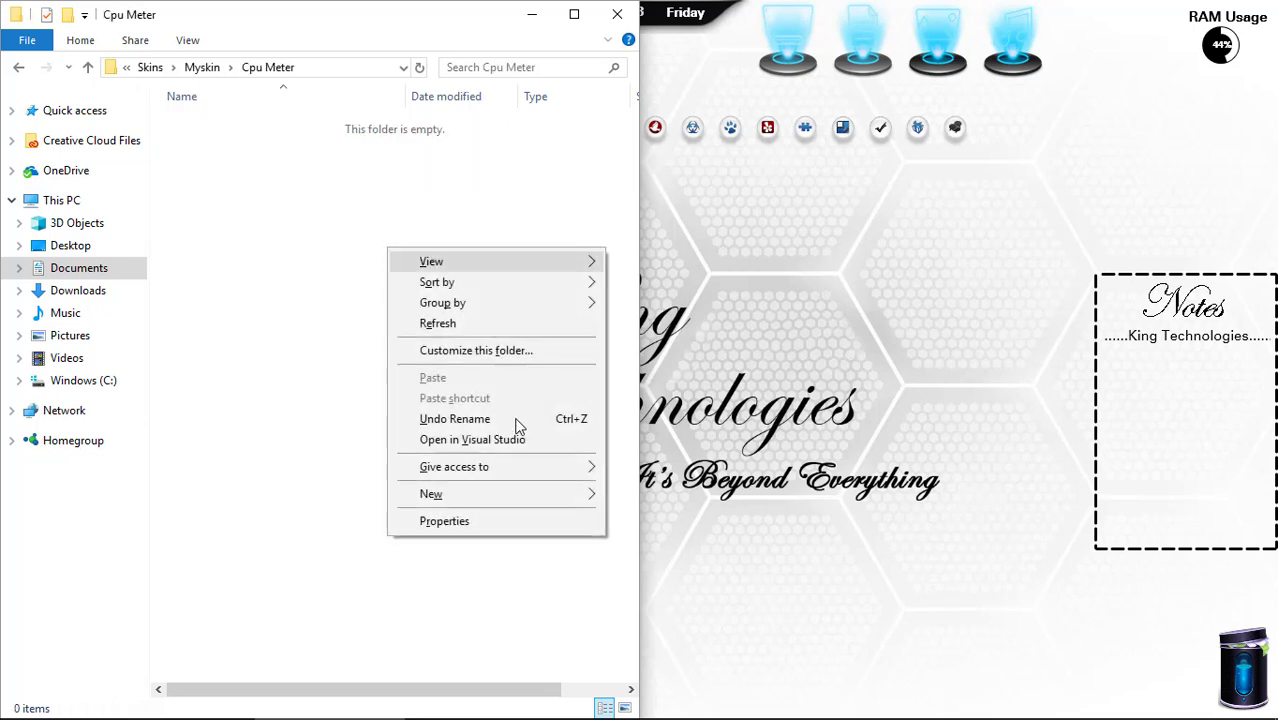
mouse_move(565, 494)
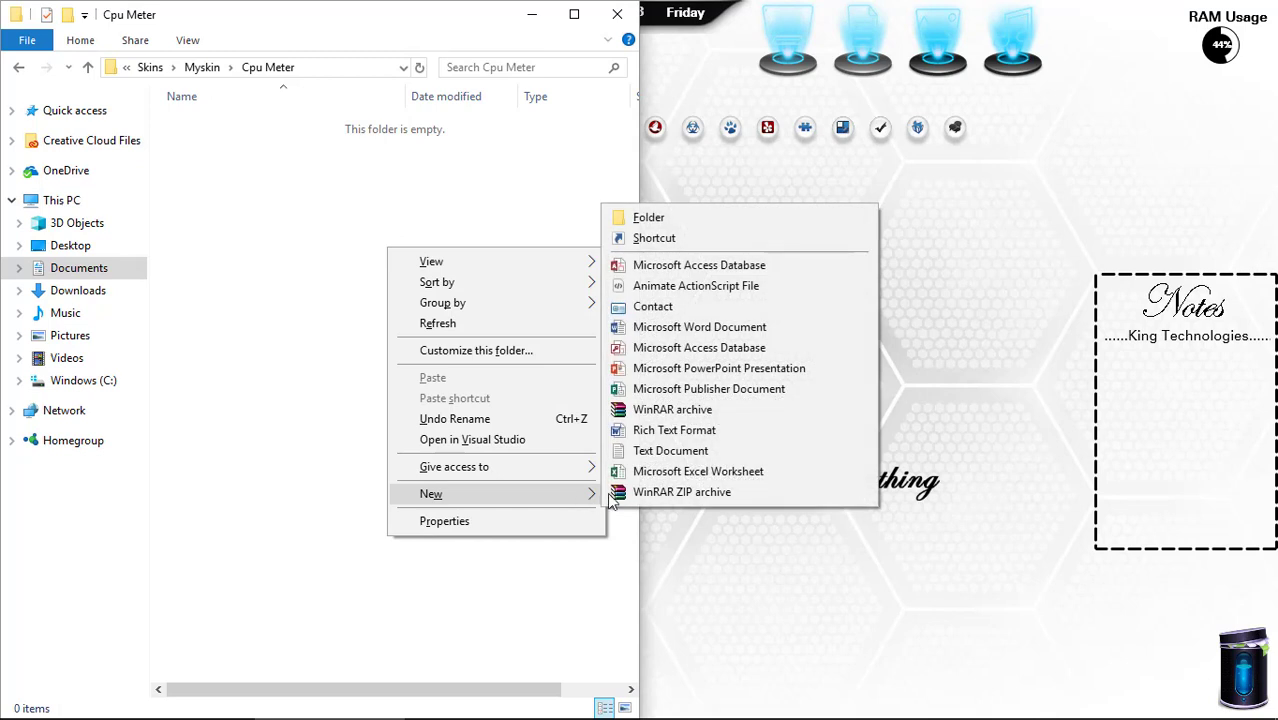
click(670, 450)
text(Cpu.i)
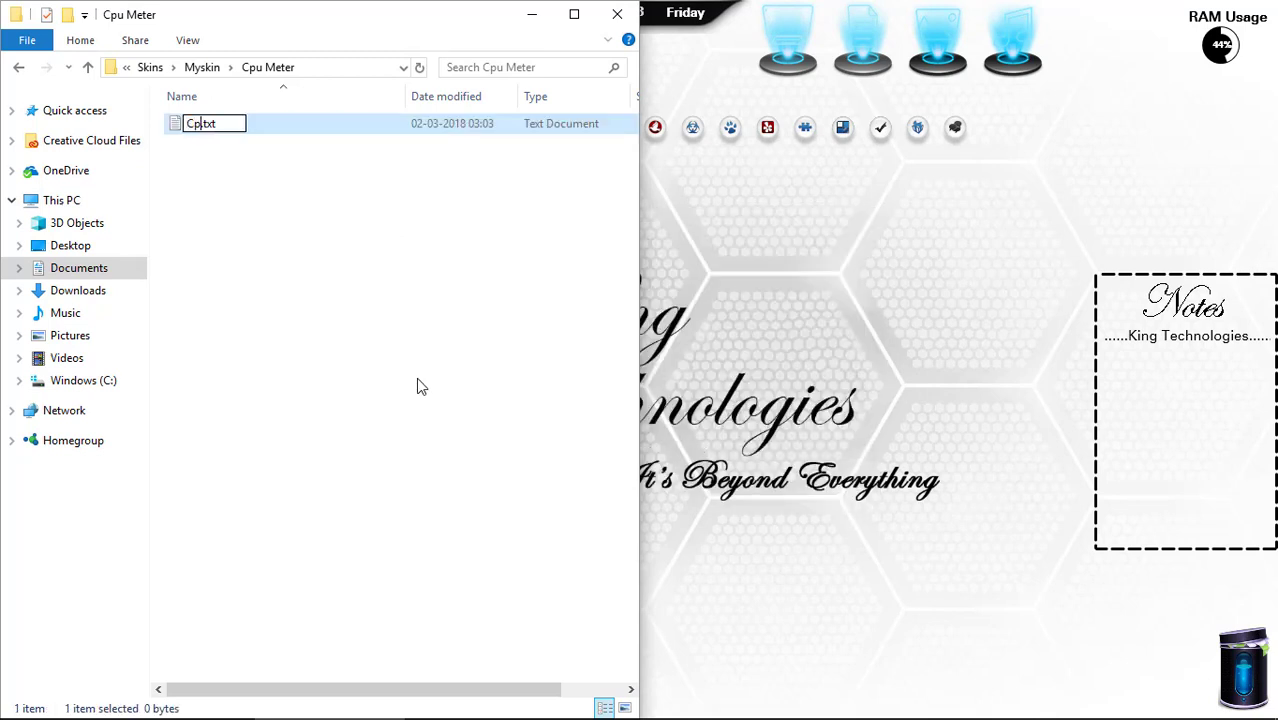
text(ni)
key(Delete)
key(Delete)
key(Delete)
key(Delete)
key(Return)
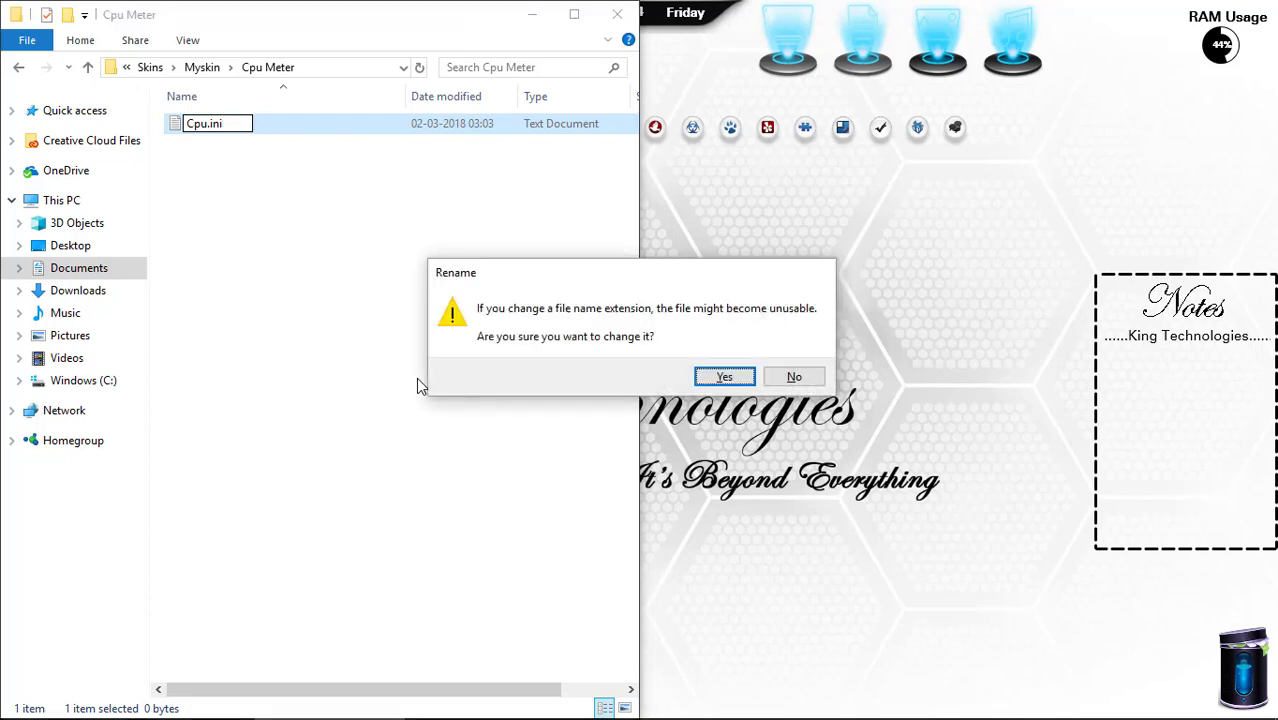
key(Return)
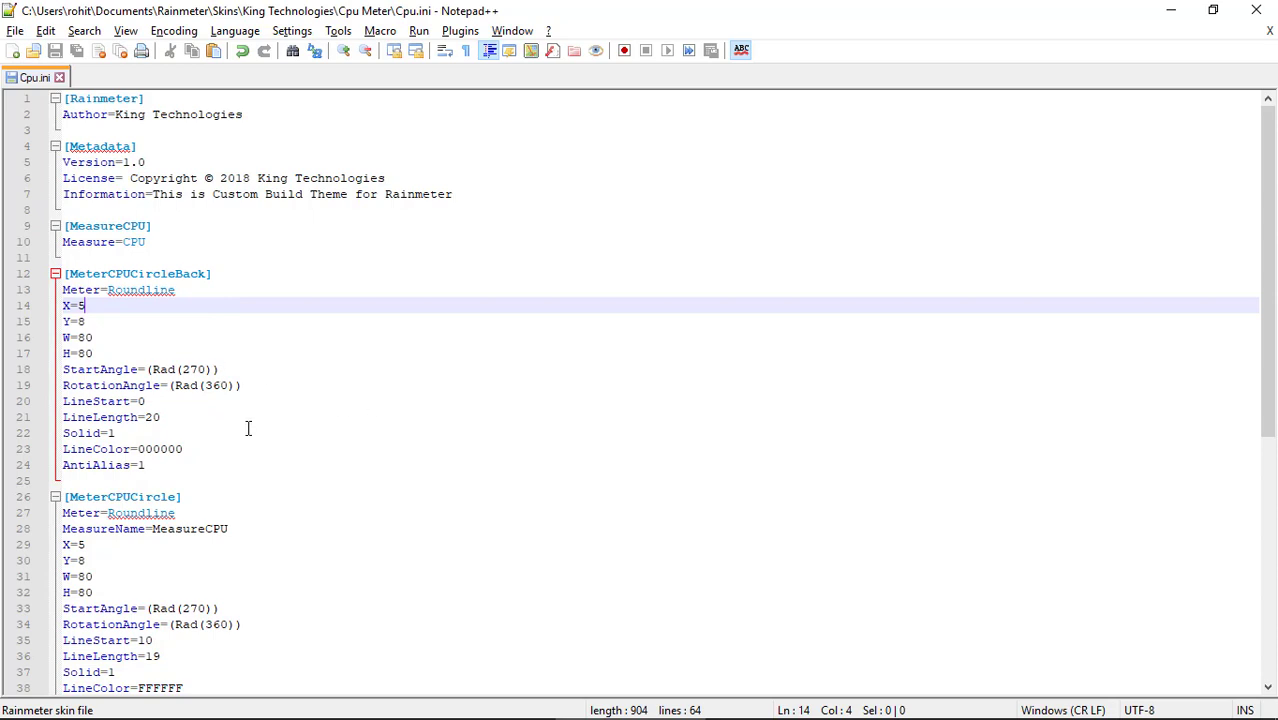
Step: Review Cpu.ini's MeasureCPU and Roundline meter code, close it, and return to the Cpu Meter folder
drag(1268, 285, 1268, 438)
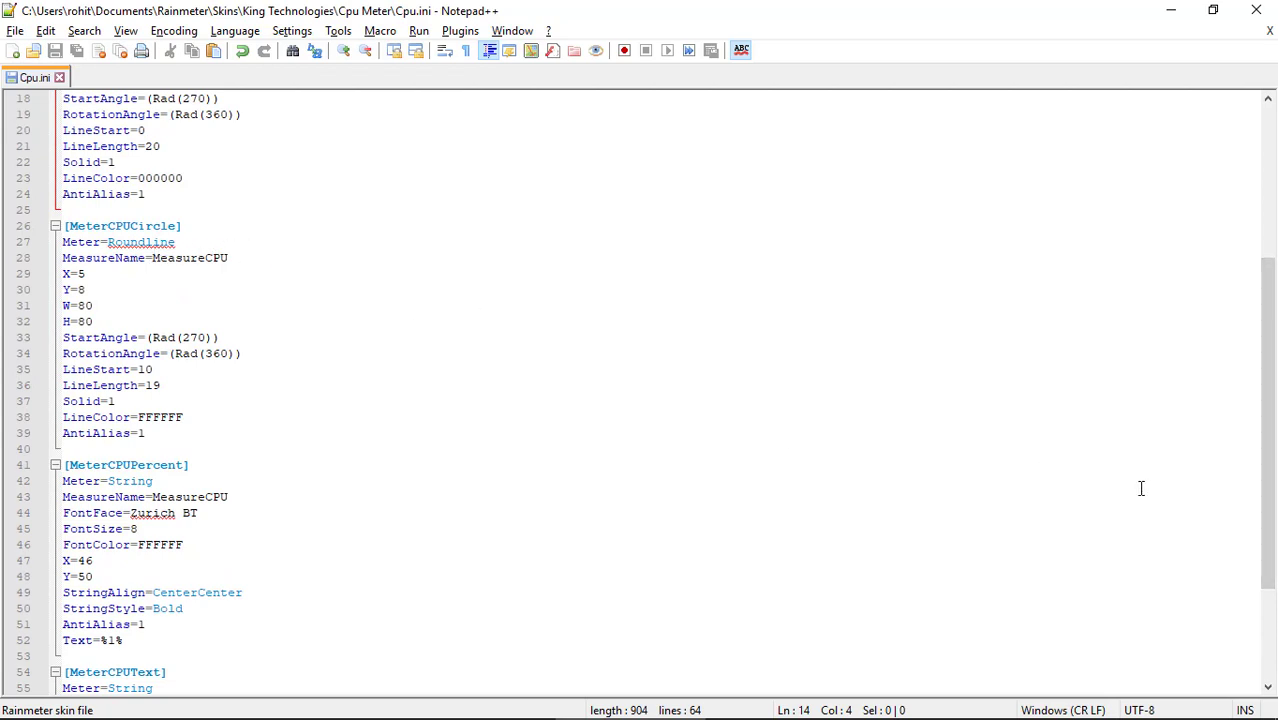
scroll(1274, 469, down, 2)
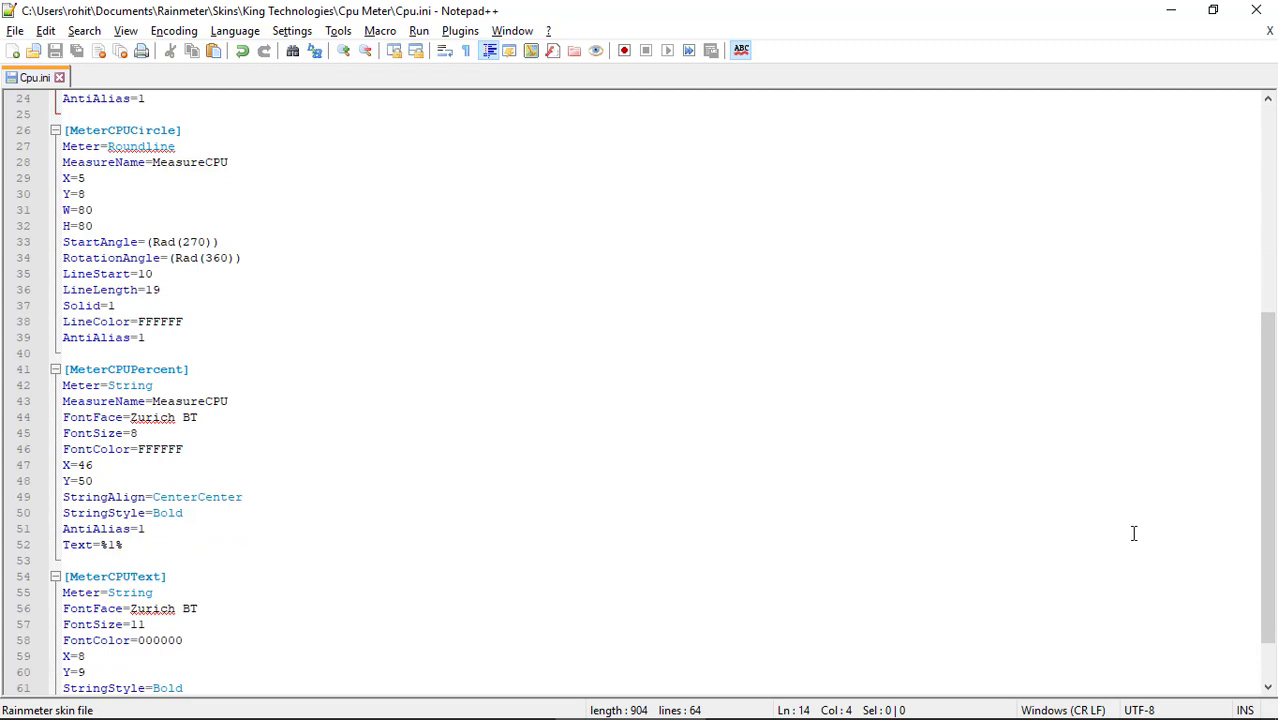
scroll(1272, 603, down, 2)
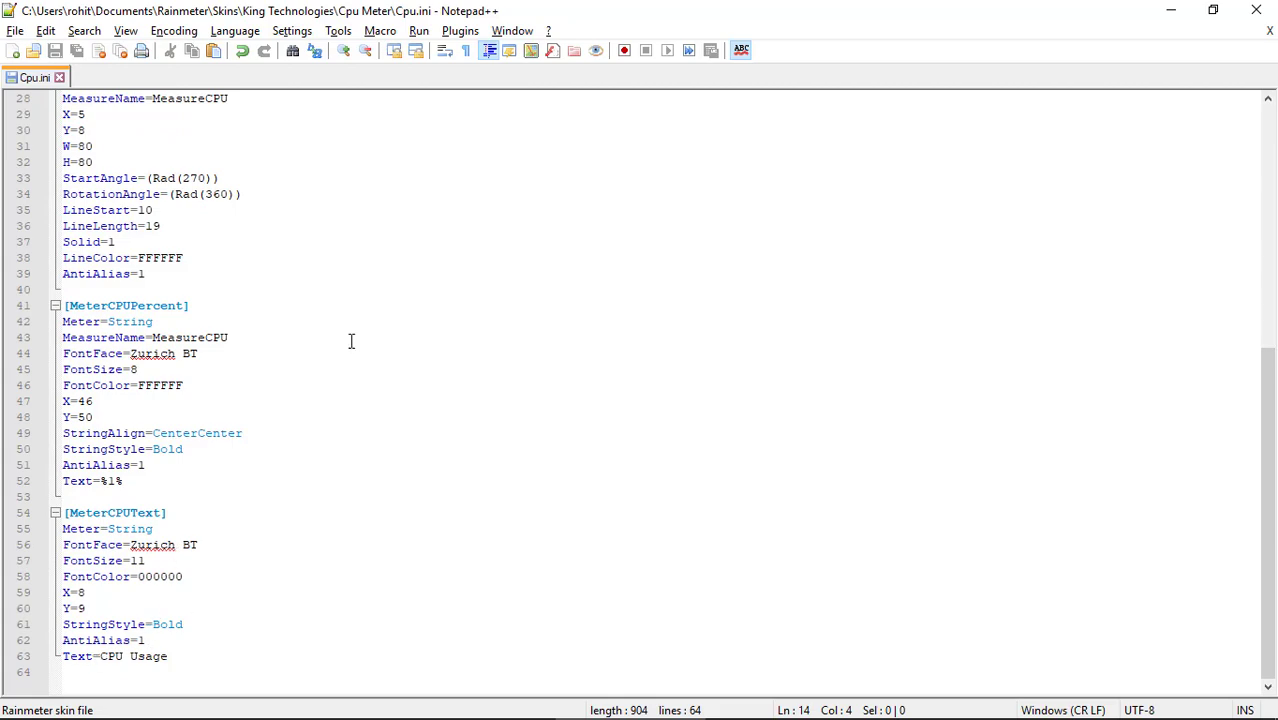
key(ctrl+w)
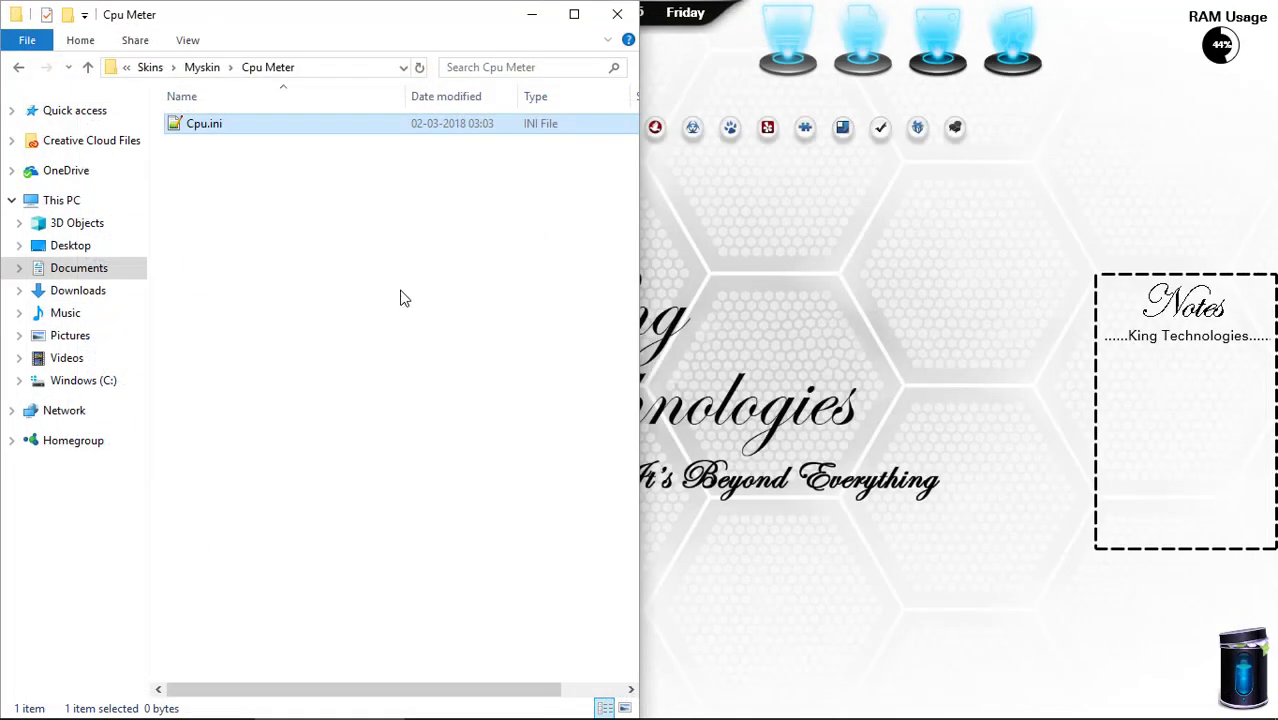
click(393, 305)
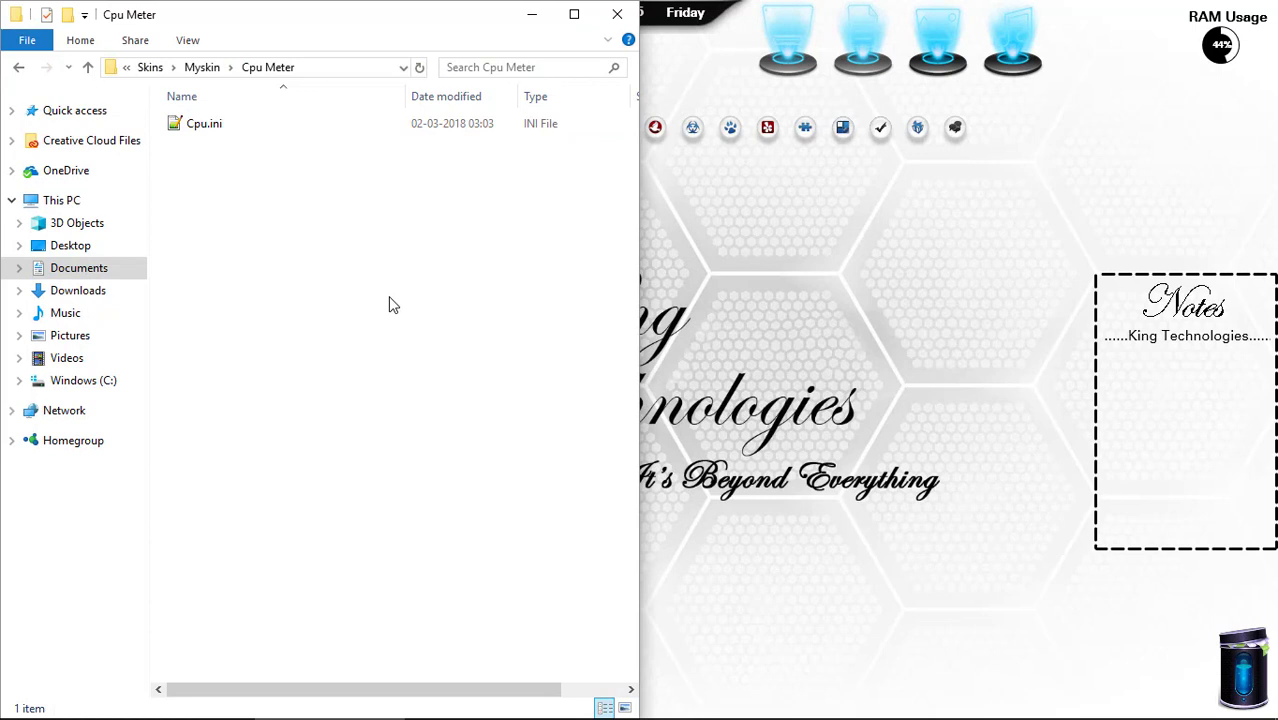
Step: Create a new folder named 'Lock Light' inside Myskin
key(BackSpace)
click(338, 301)
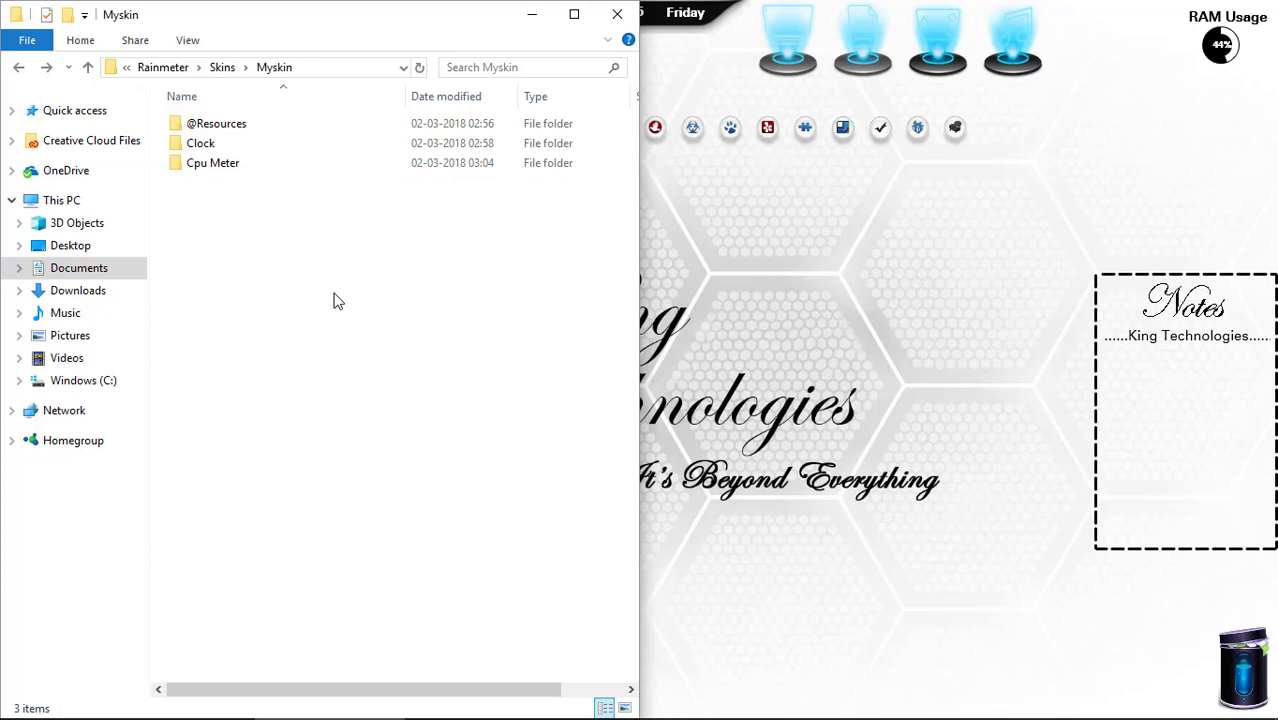
key(ctrl+shift+n)
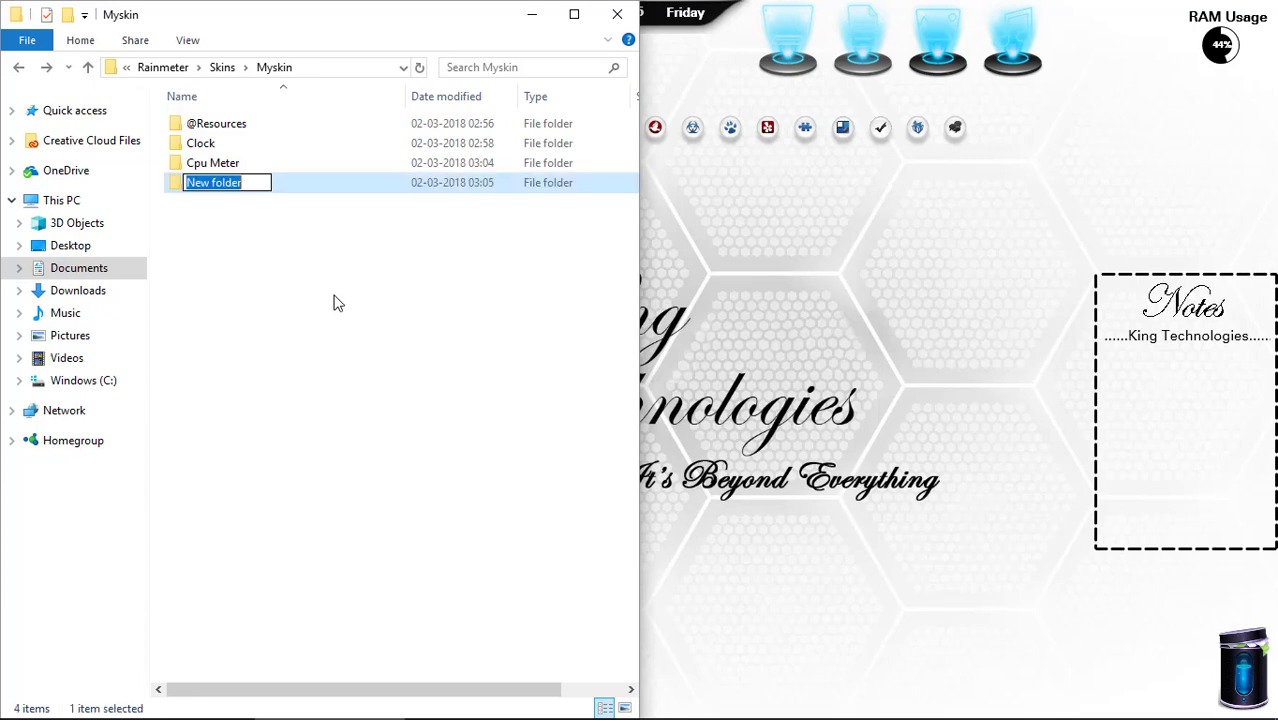
text(Lock )
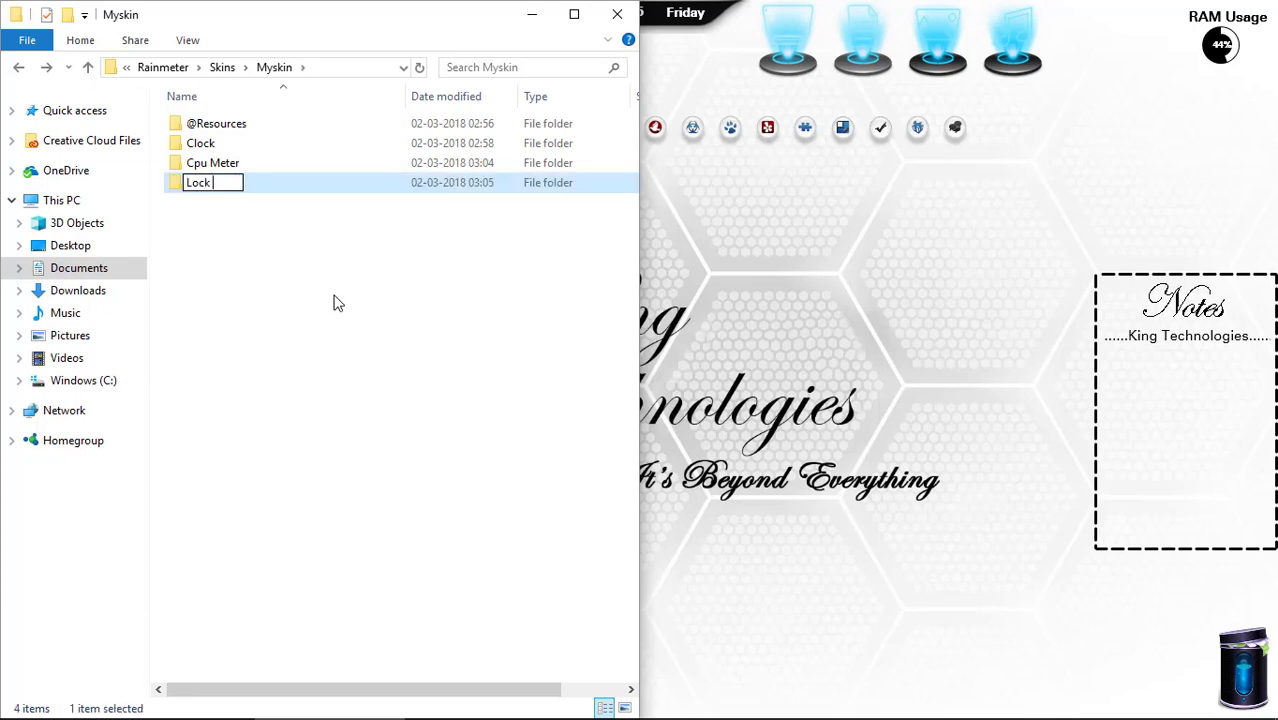
text(Light)
key(Return)
key(Return)
Step: Add an empty text file renamed to Lock.ini, accepting the extension change
right_click(335, 303)
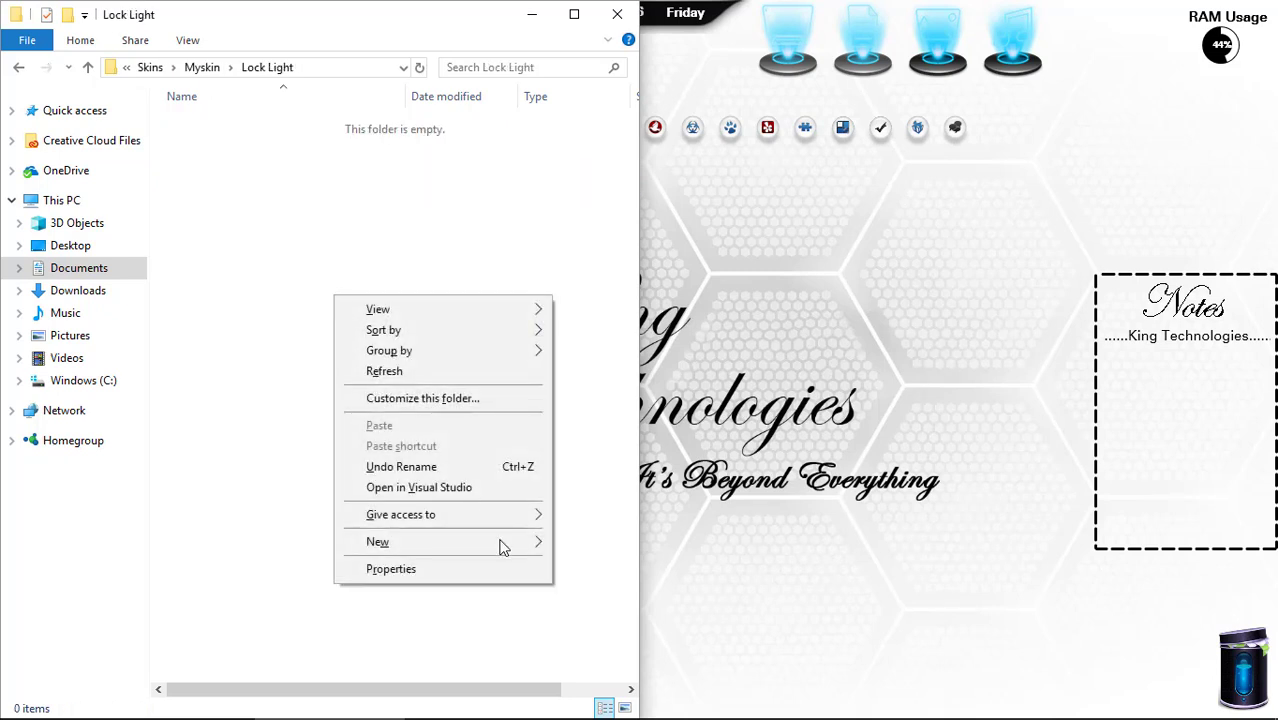
mouse_move(510, 545)
click(618, 499)
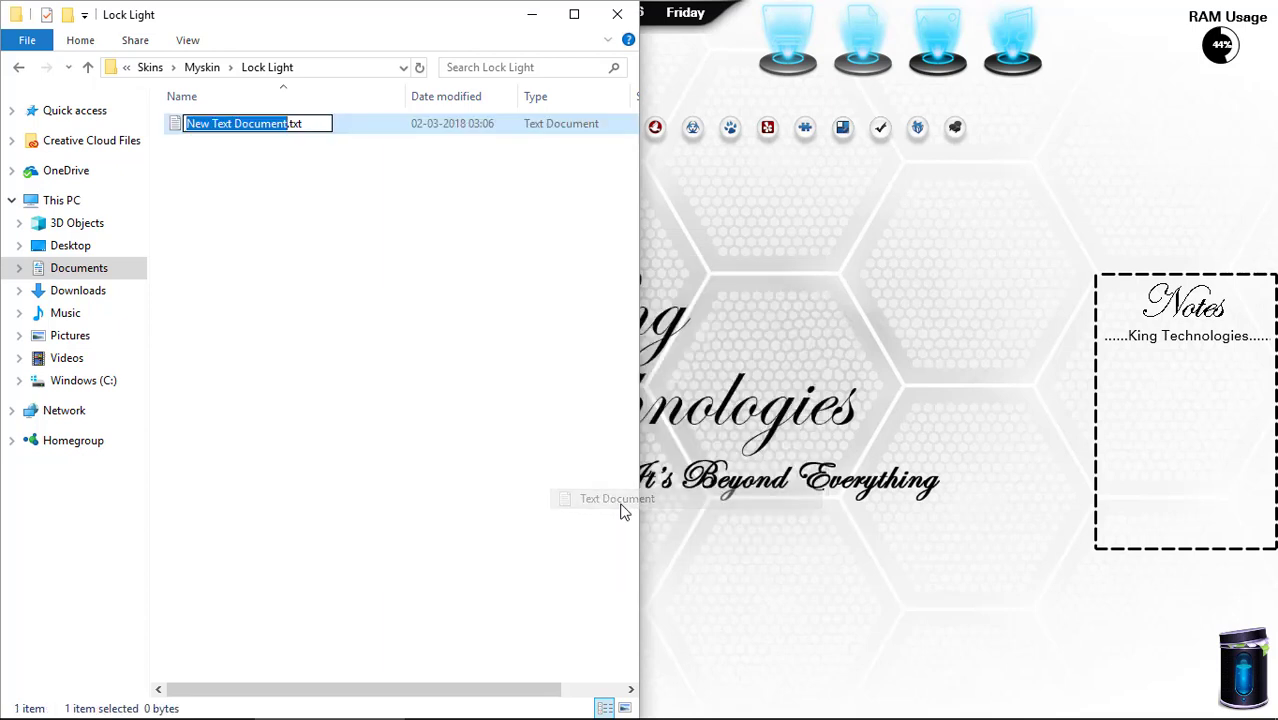
text(Lock)
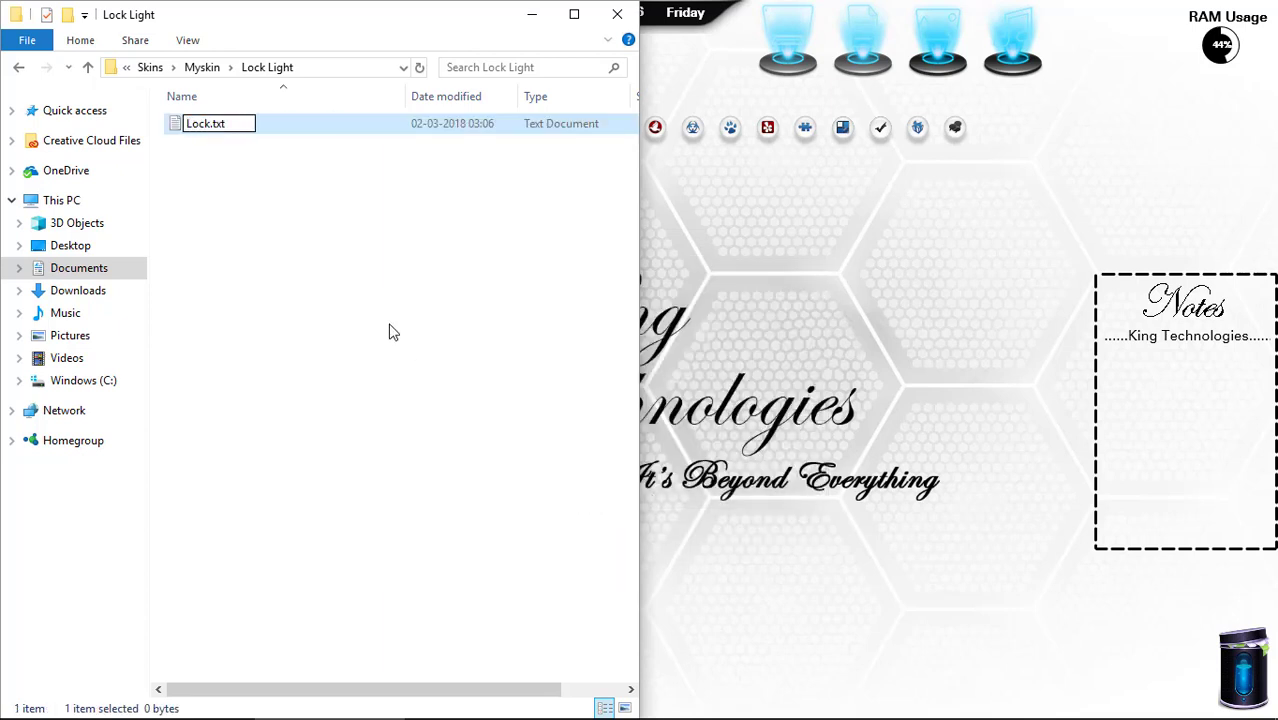
text(.init)
key(Delete)
key(Delete)
key(Delete)
key(Delete)
key(BackSpace)
key(Return)
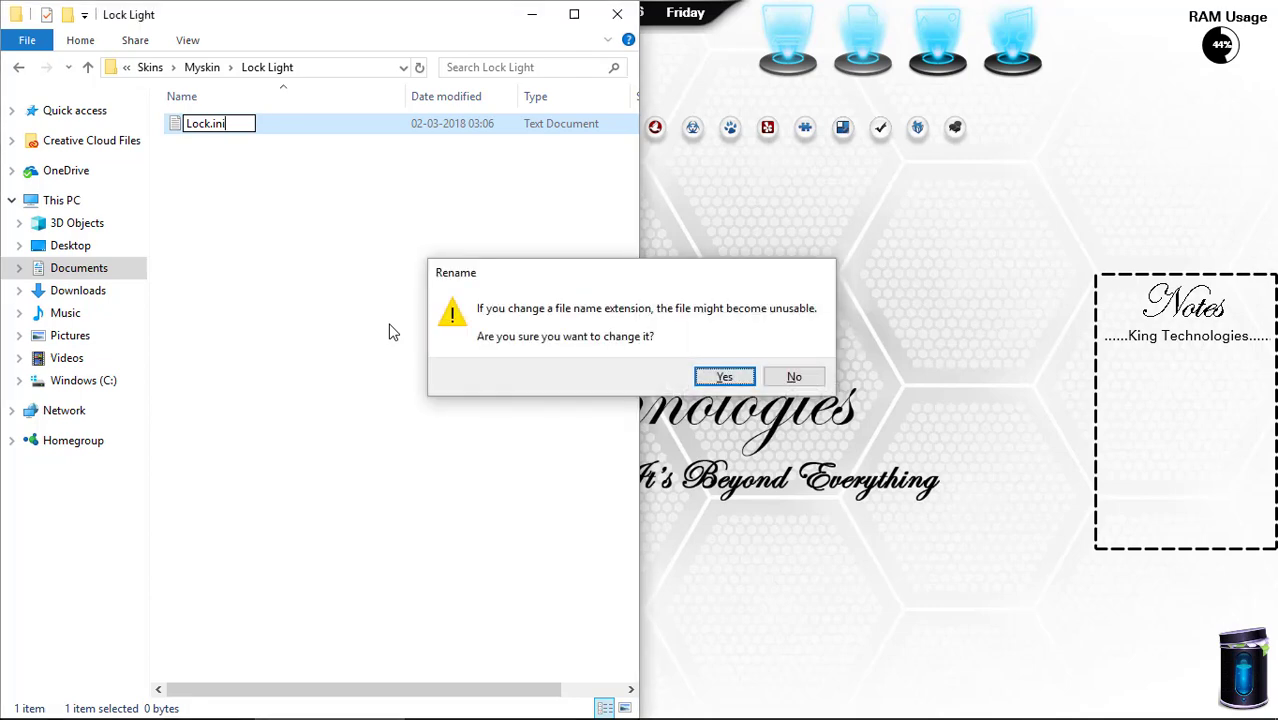
key(Return)
key(Return)
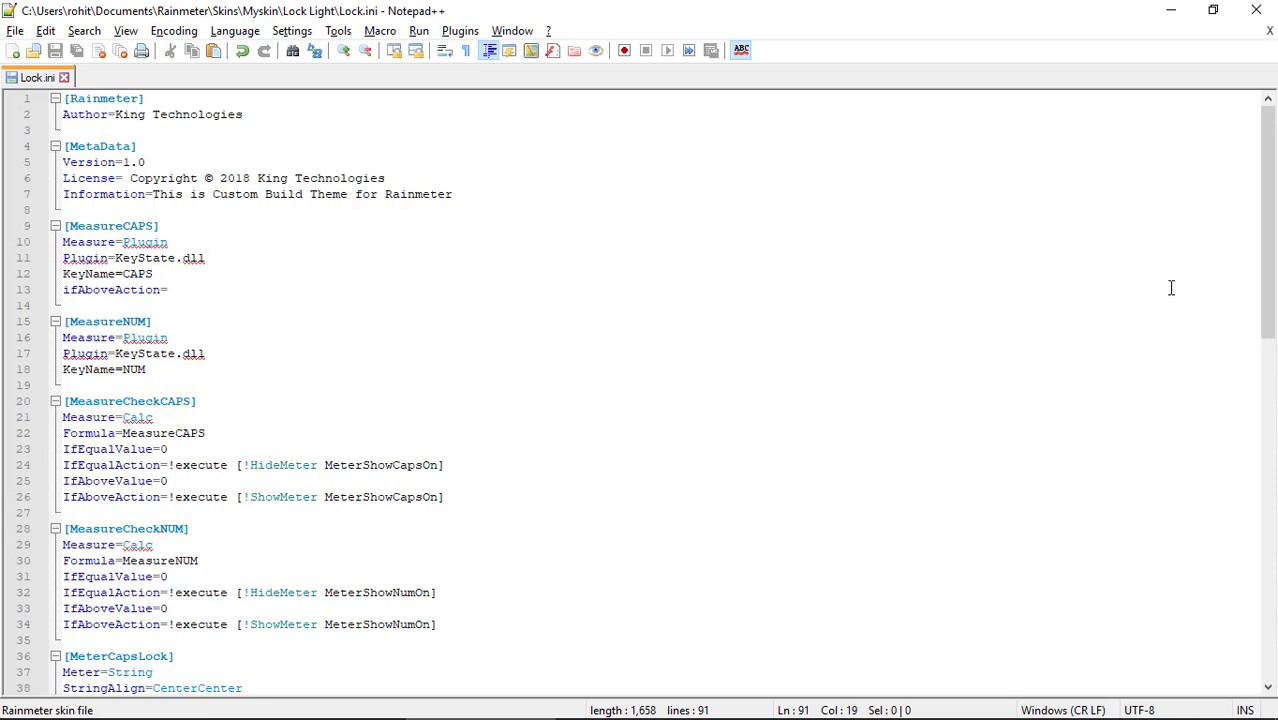
Step: Scroll through the Caps Lock and Num Lock code in Lock.ini, then return to Myskin
drag(1266, 225, 1266, 249)
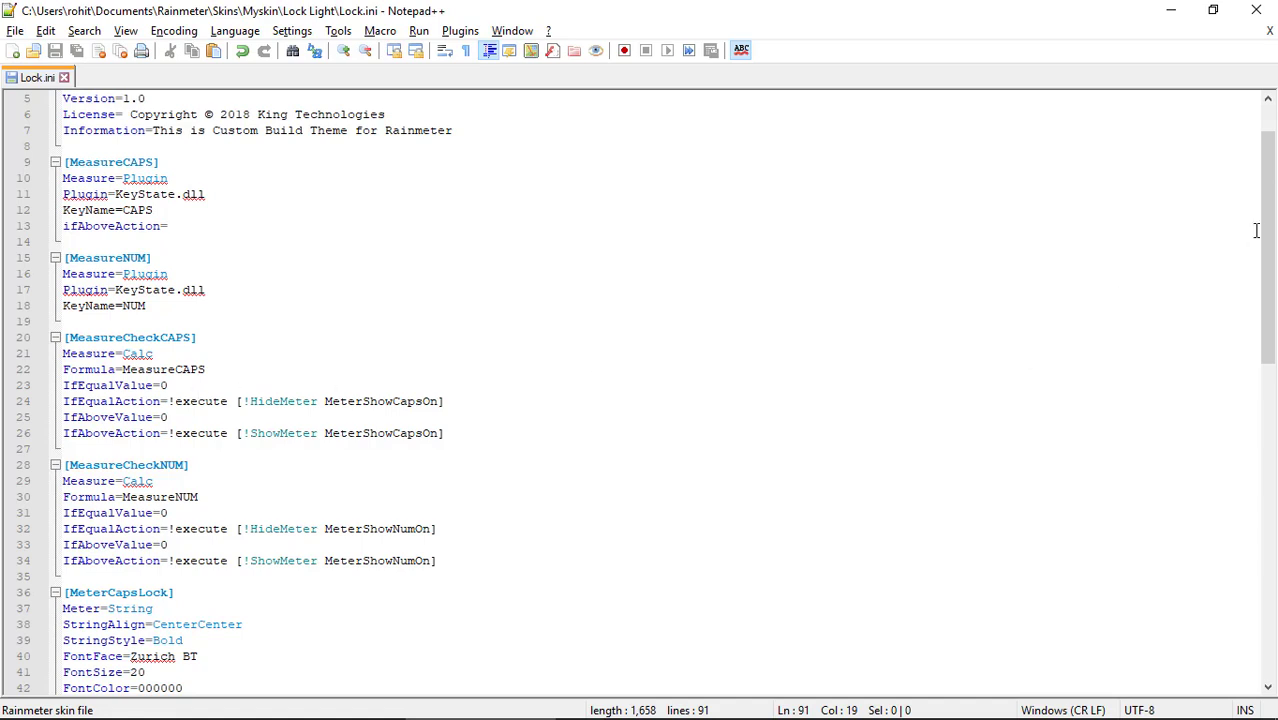
drag(1266, 235, 1266, 400)
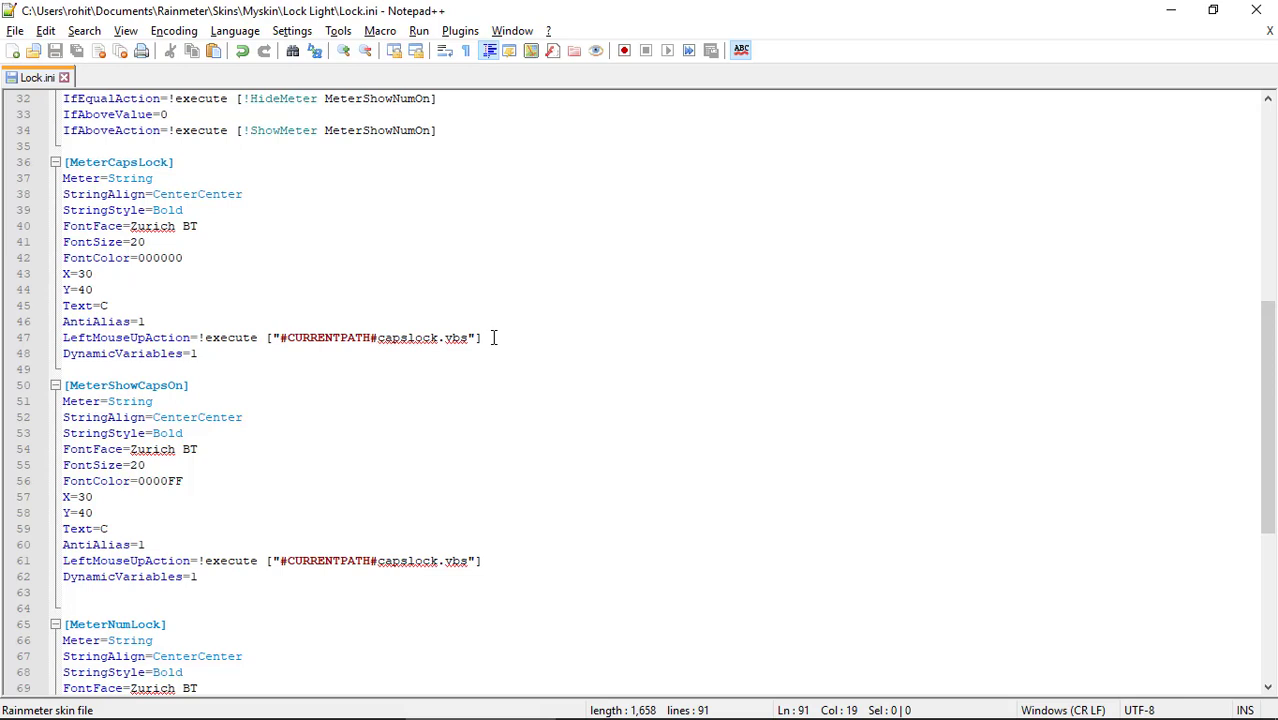
drag(1270, 342, 1262, 544)
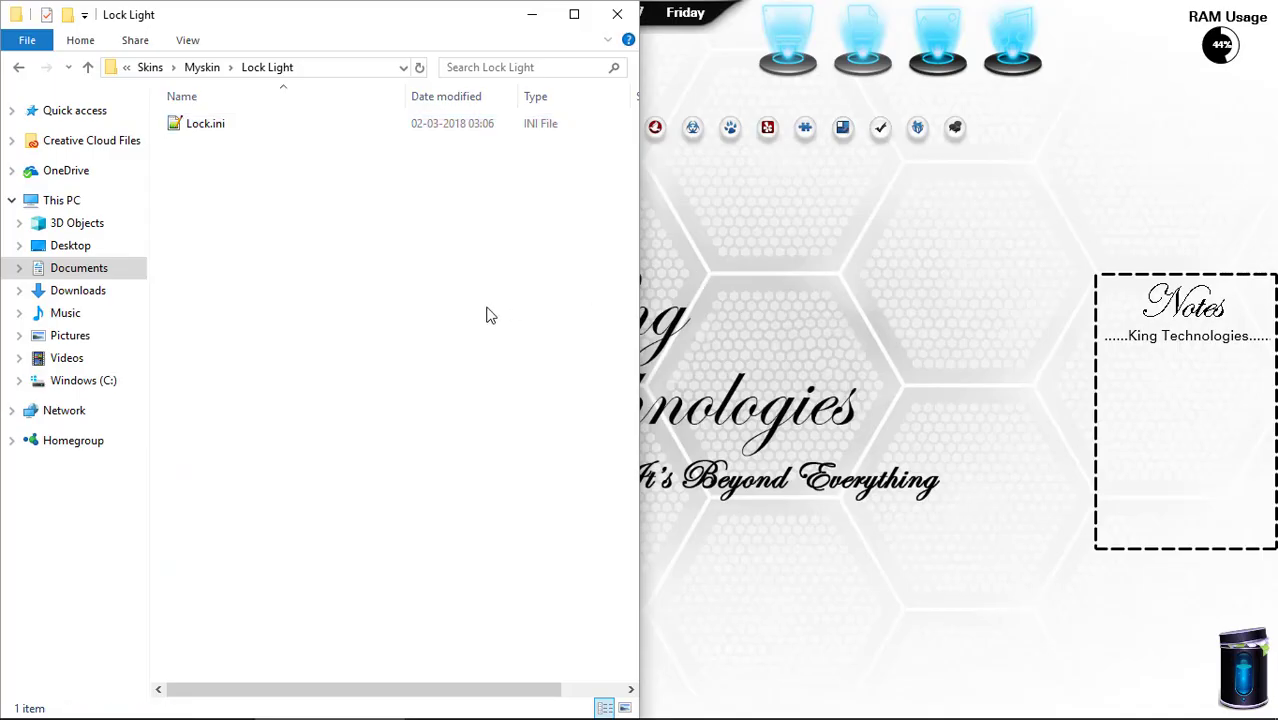
key(alt+Up)
Step: Open Myskin's Notes folder to show Notes.ini
click(293, 390)
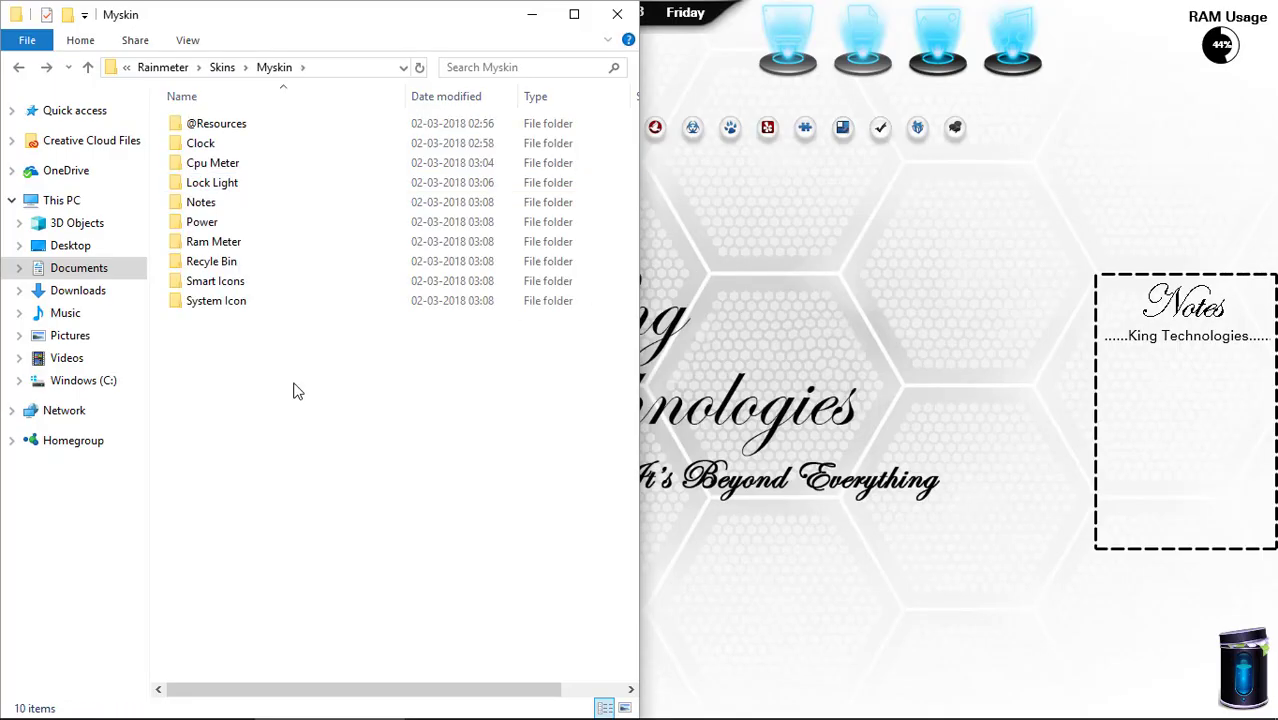
double_click(205, 202)
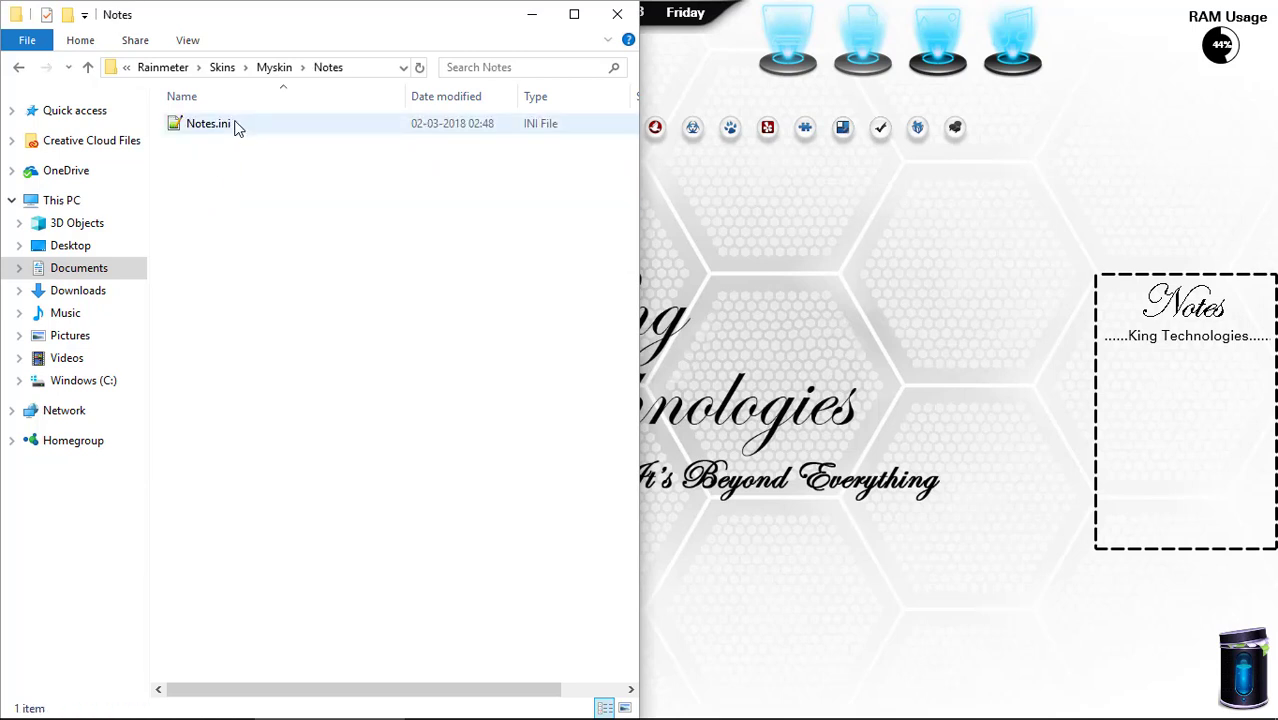
Step: Open Notes.ini, read through its 44 lines of skin code, then close Notepad++
double_click(236, 125)
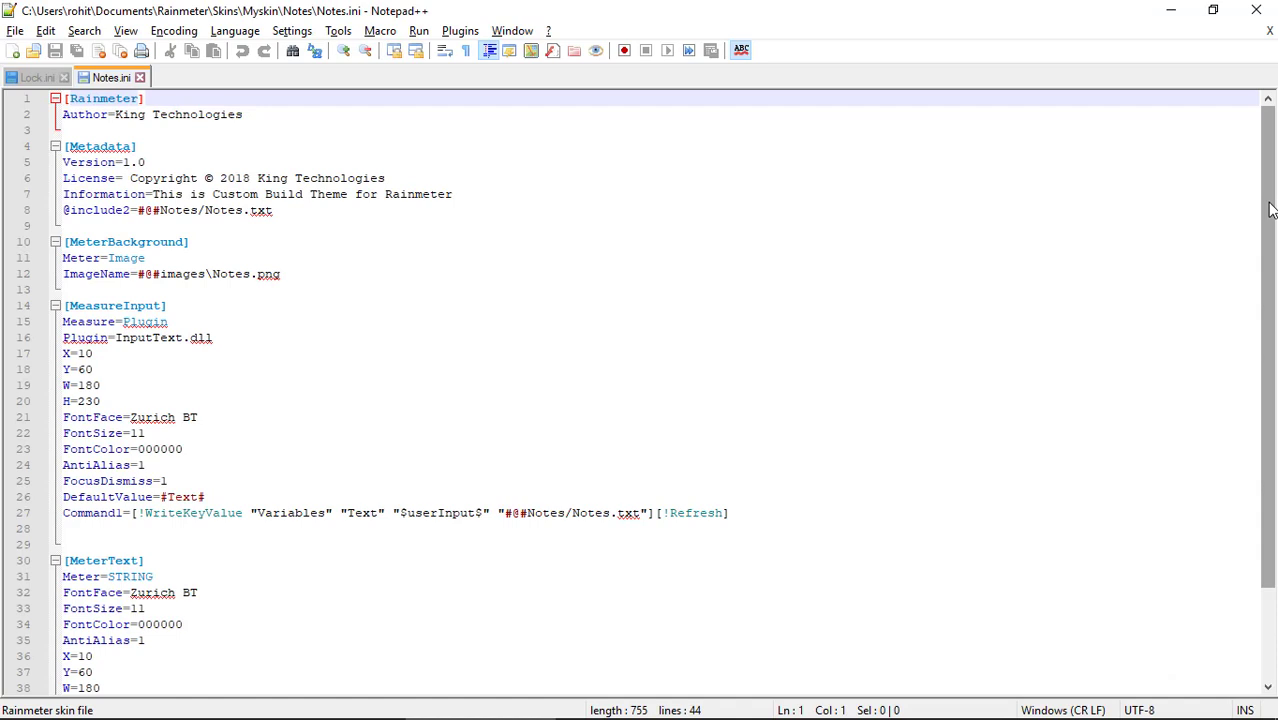
drag(1270, 209, 1270, 300)
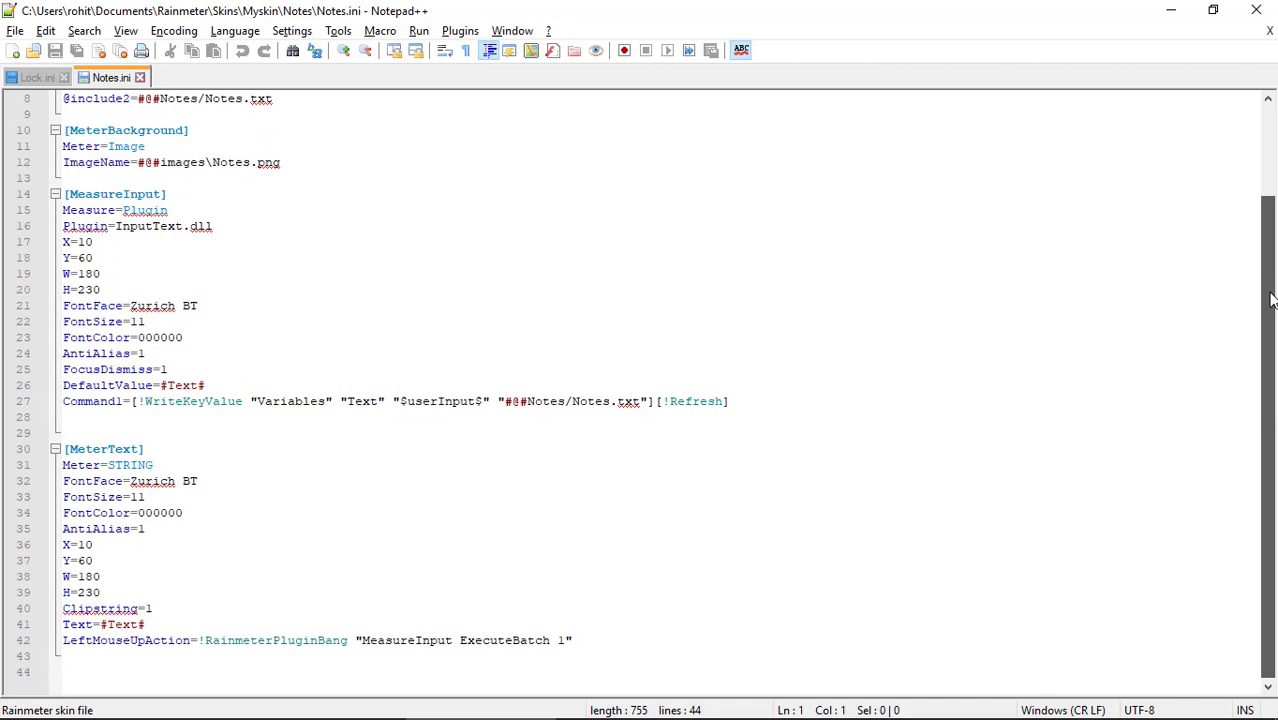
click(363, 305)
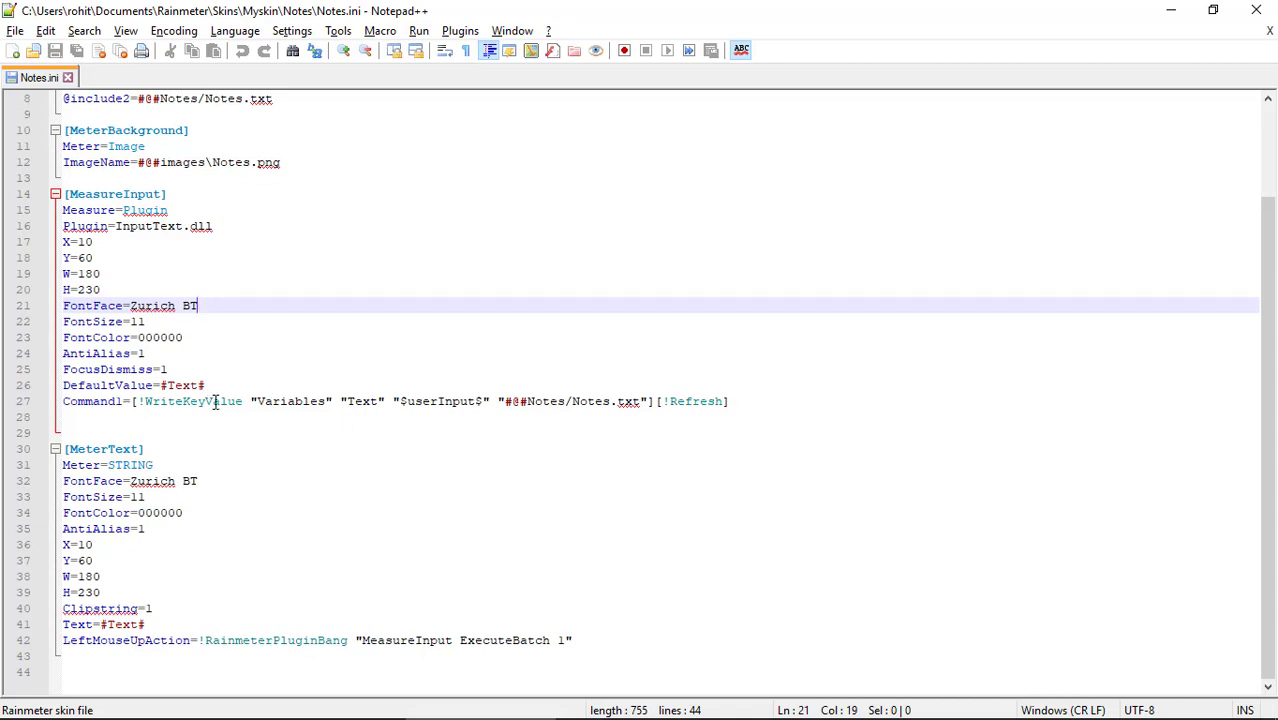
scroll(544, 408, up, 3)
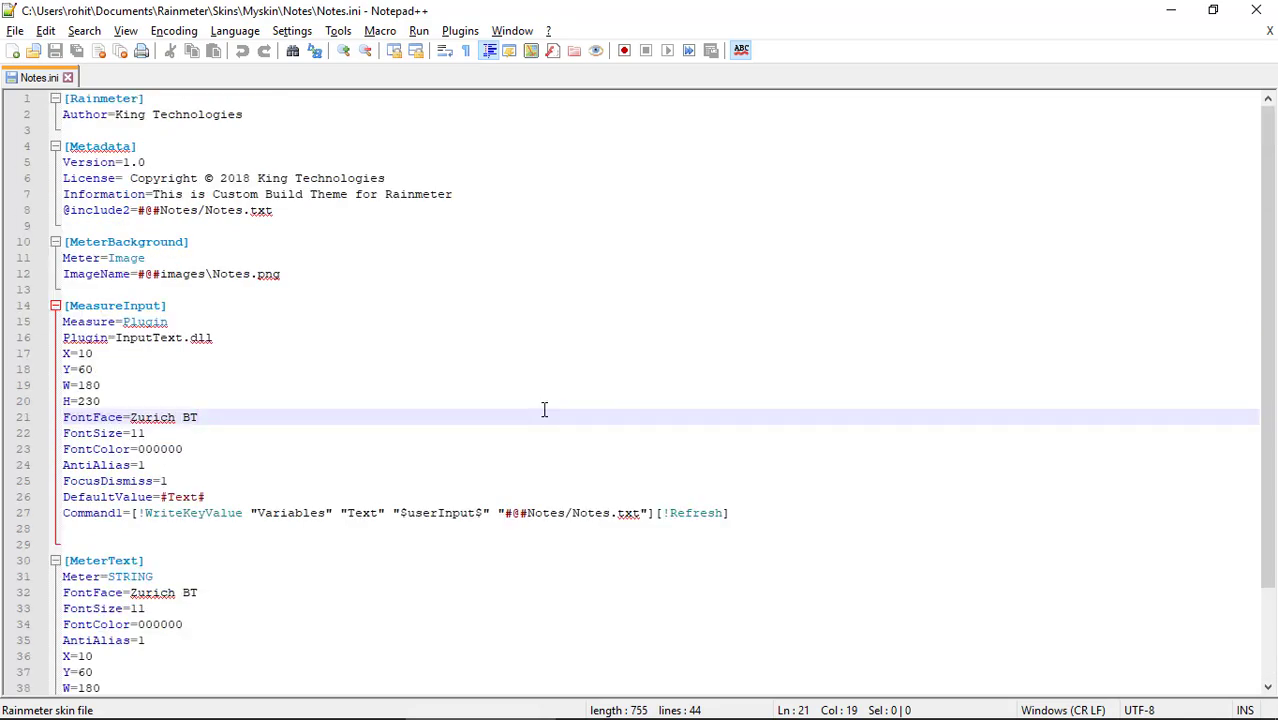
scroll(544, 408, down, 3)
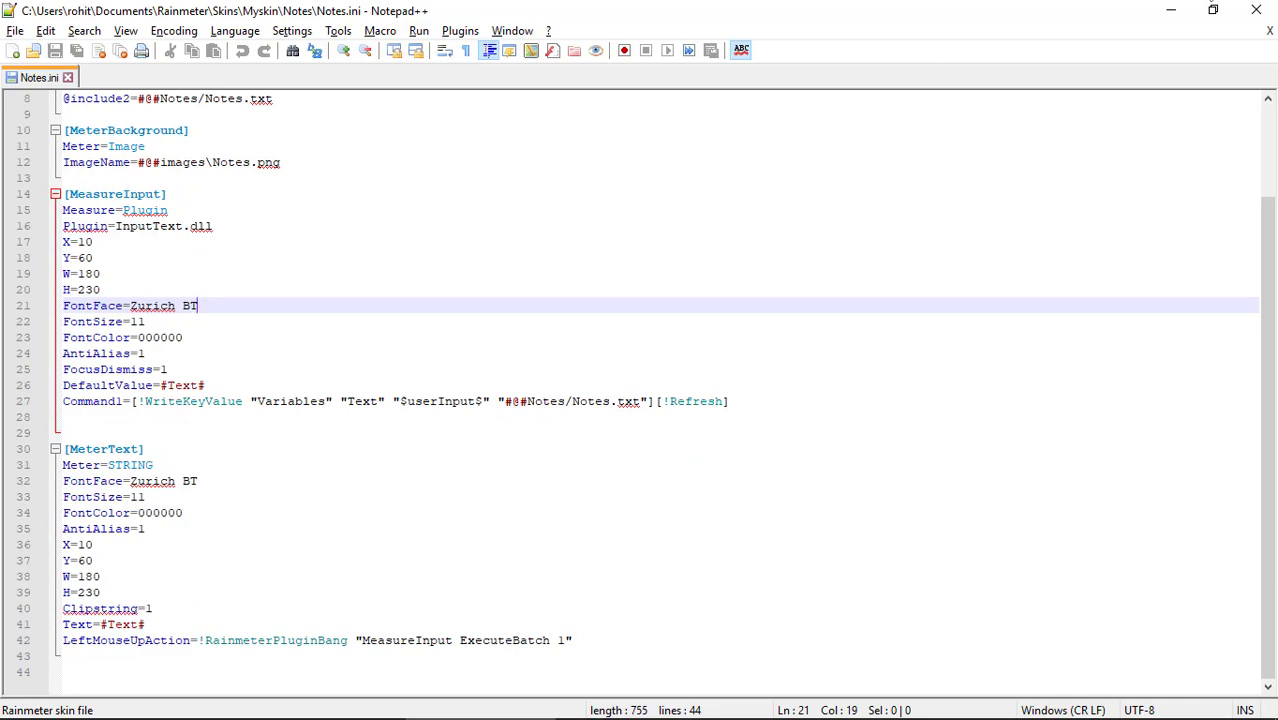
click(1268, 6)
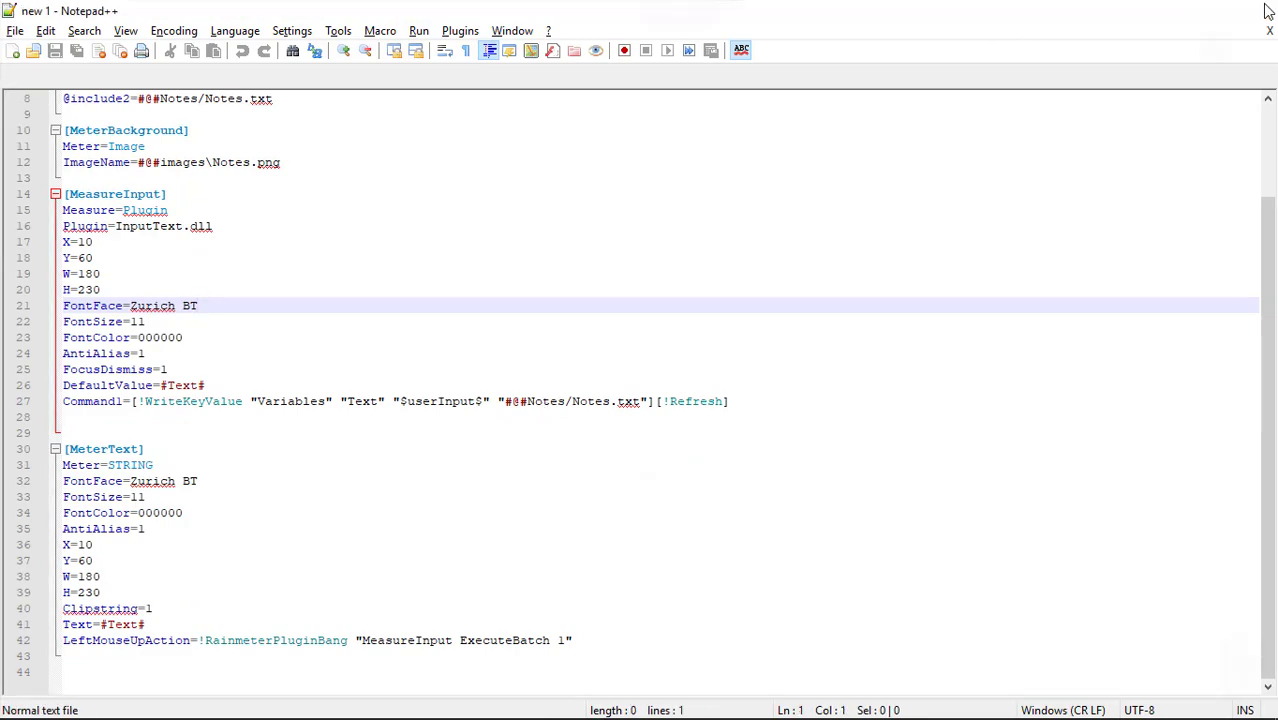
Step: Open Power.ini, review its Shutdown, Hibernate and Restart buttons, then close Notepad++
key(Return)
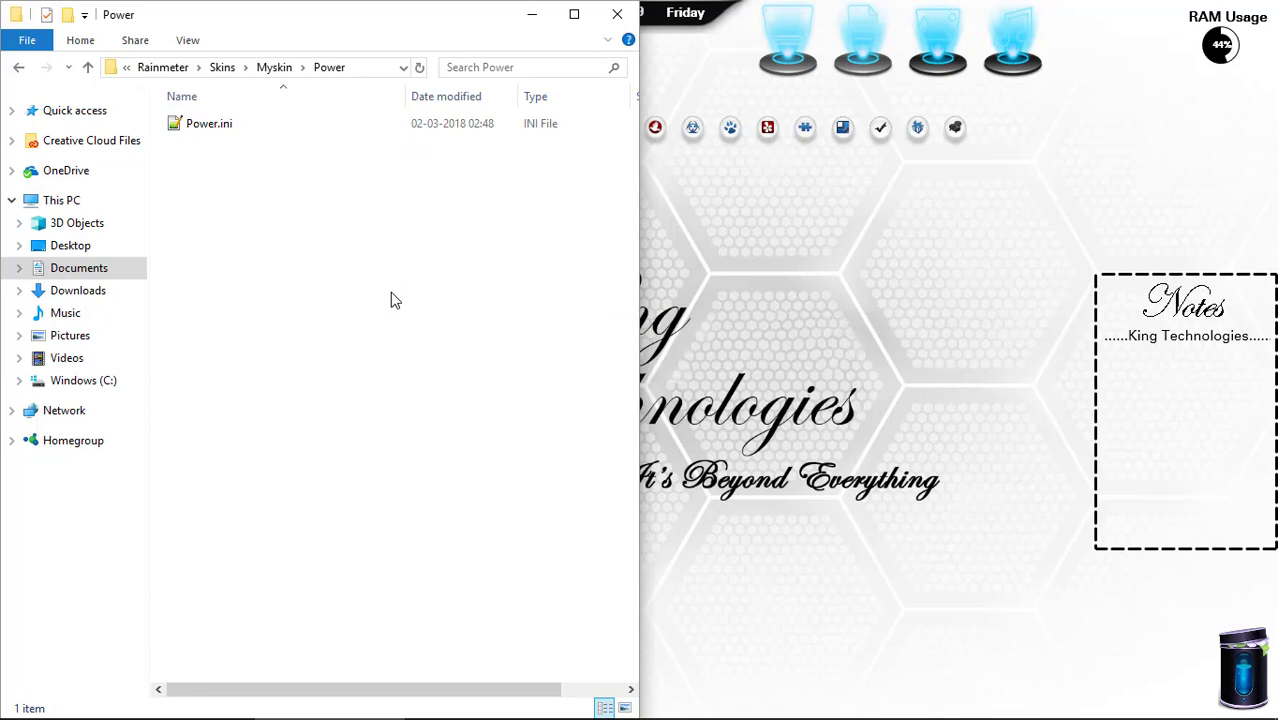
key(Down)
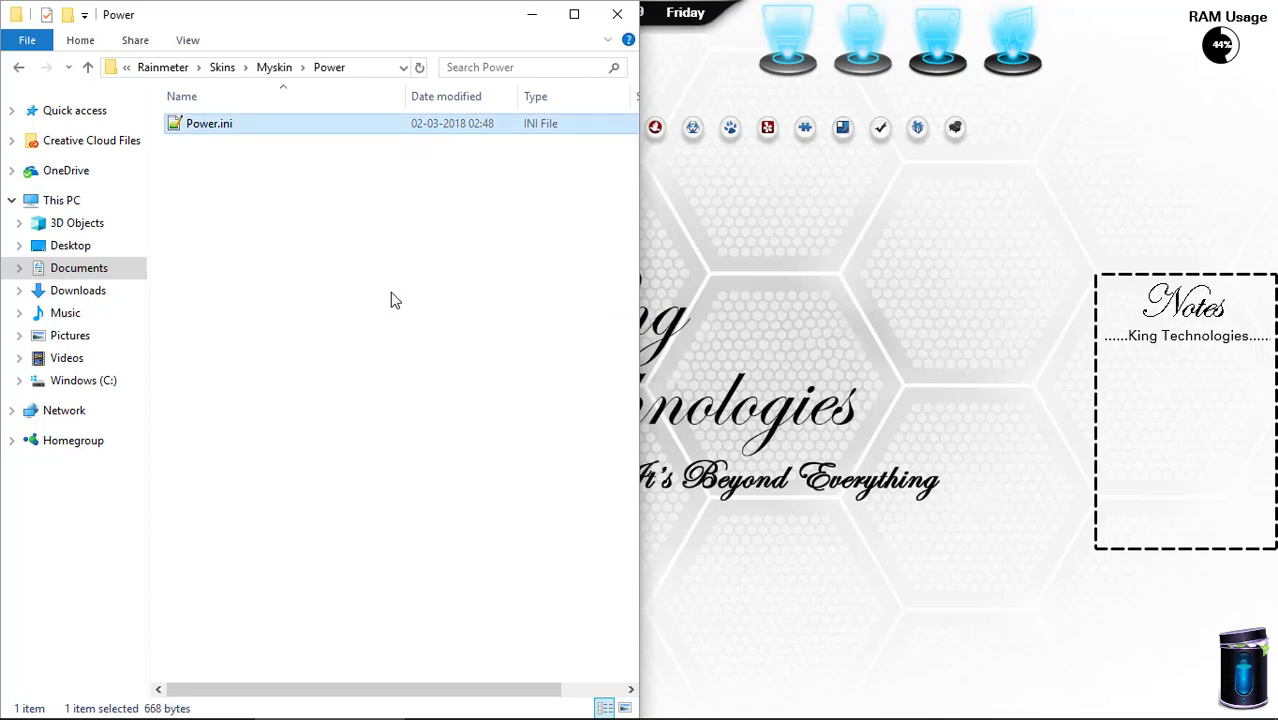
key(Return)
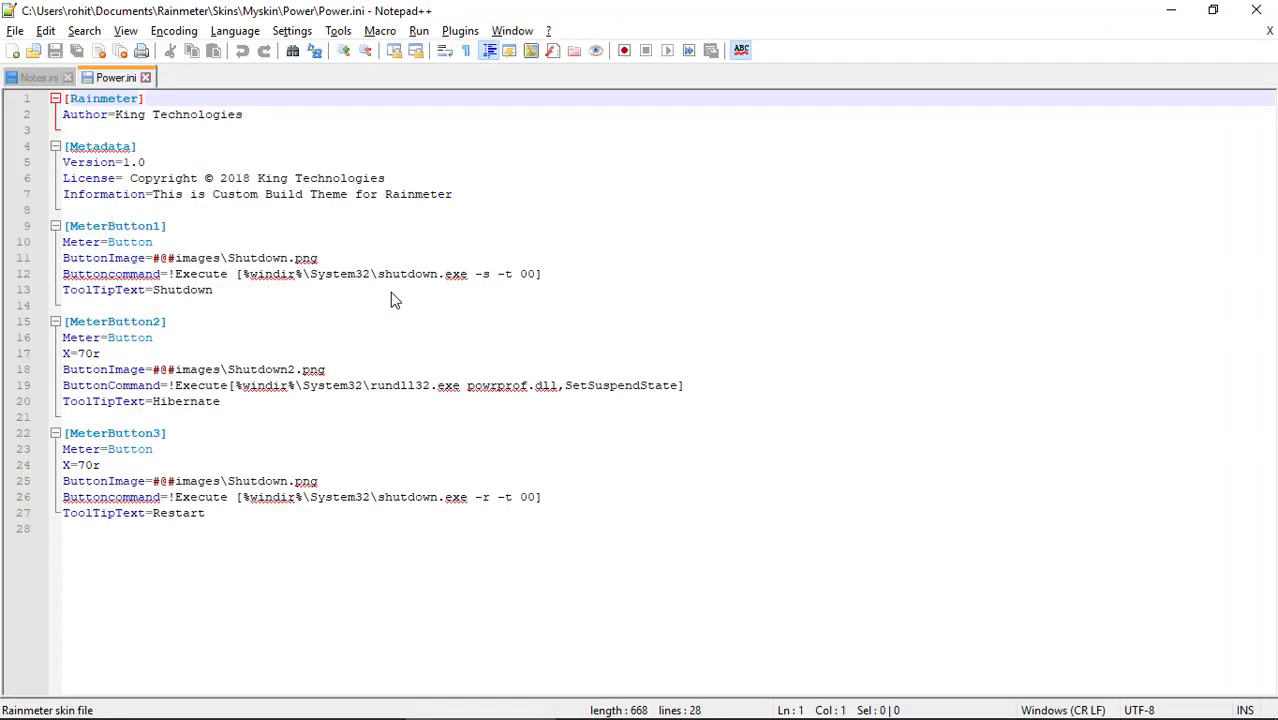
click(524, 194)
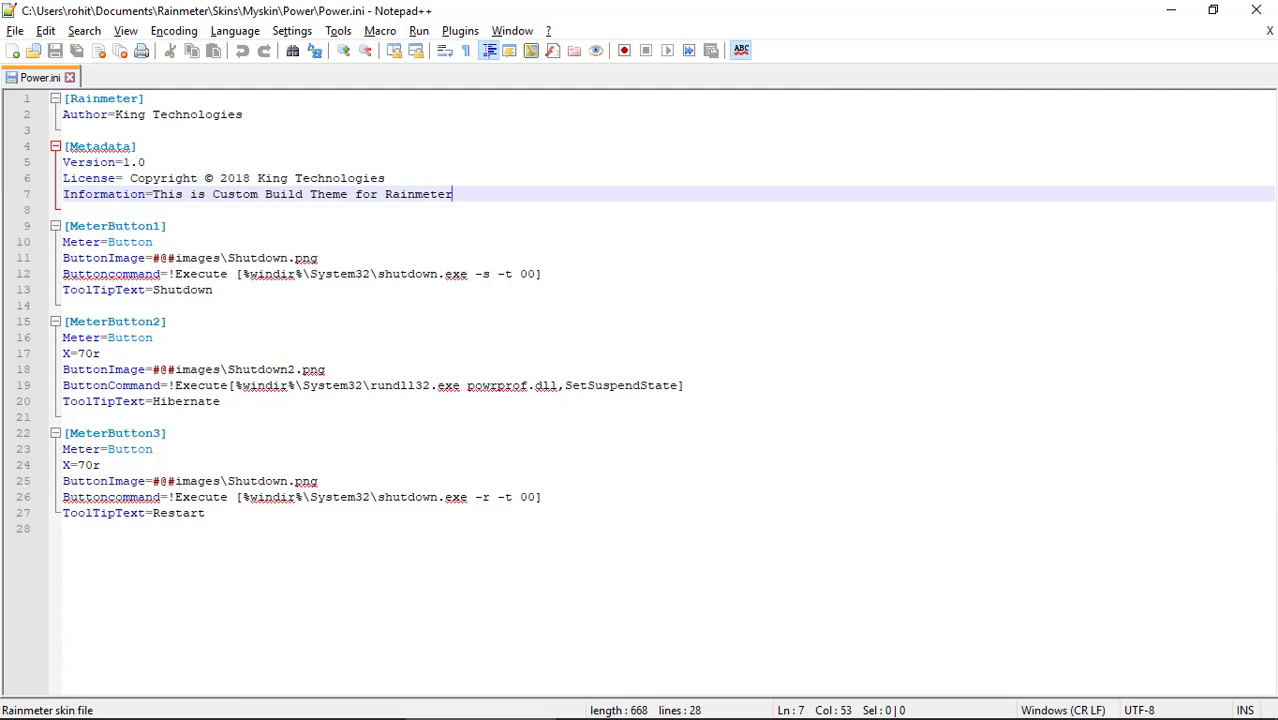
click(1265, 10)
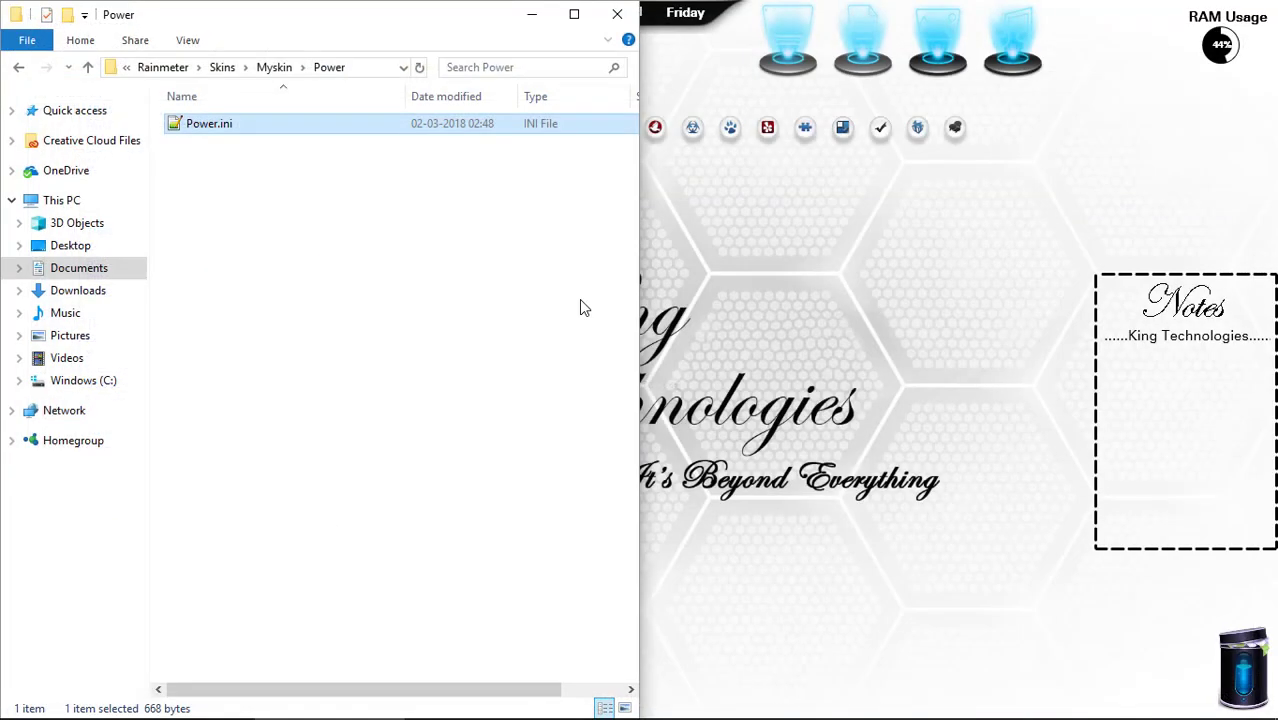
Step: Open Ram.ini from the Ram Meter folder in Notepad++
key(BackSpace)
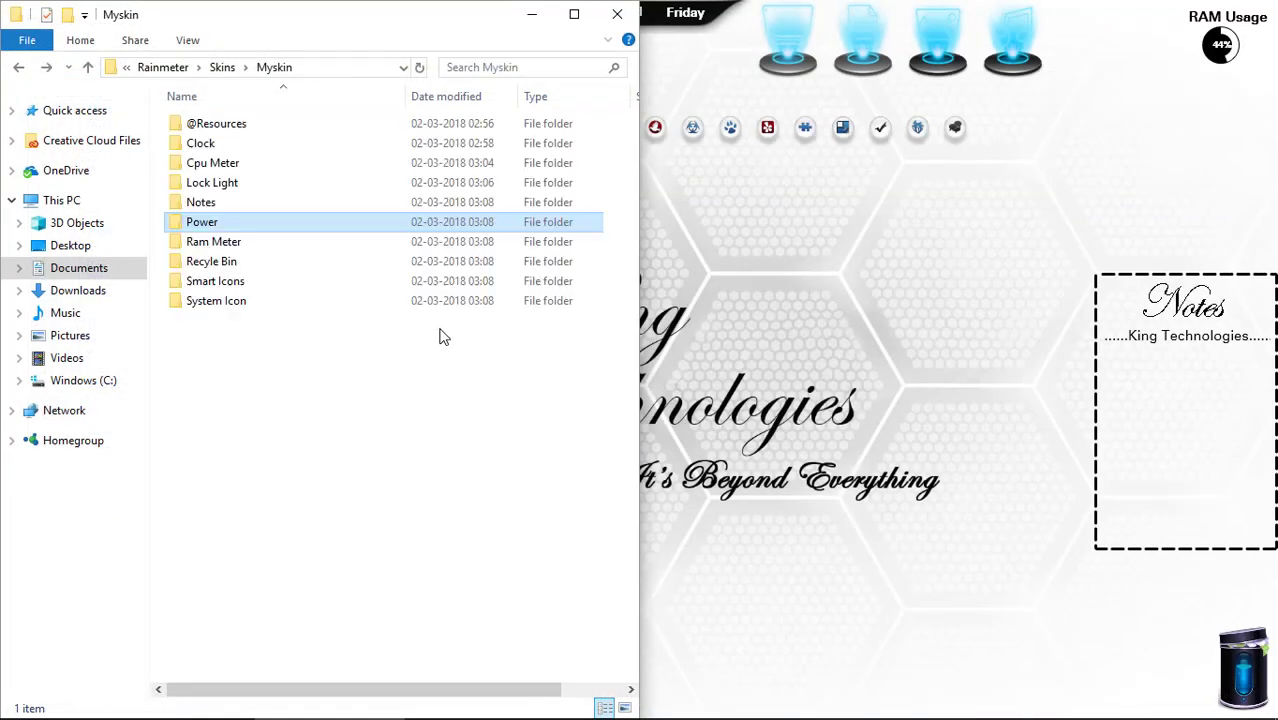
key(Down)
key(Return)
key(Down)
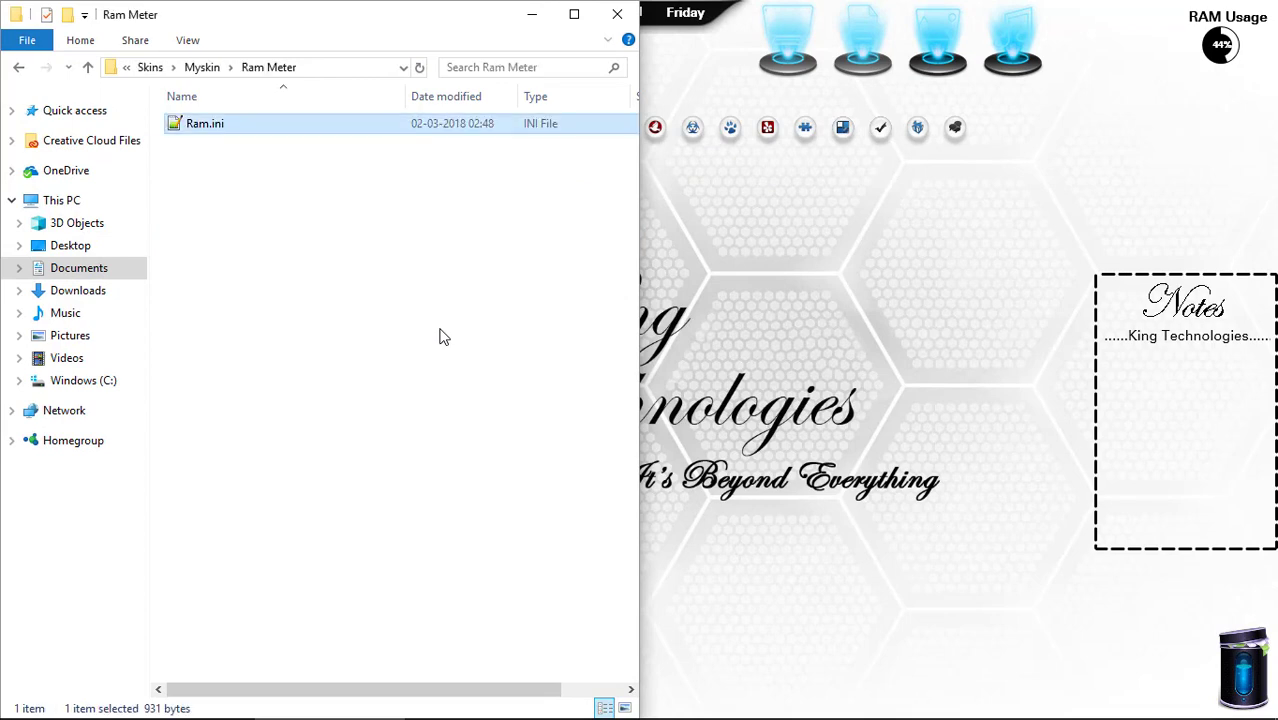
key(Return)
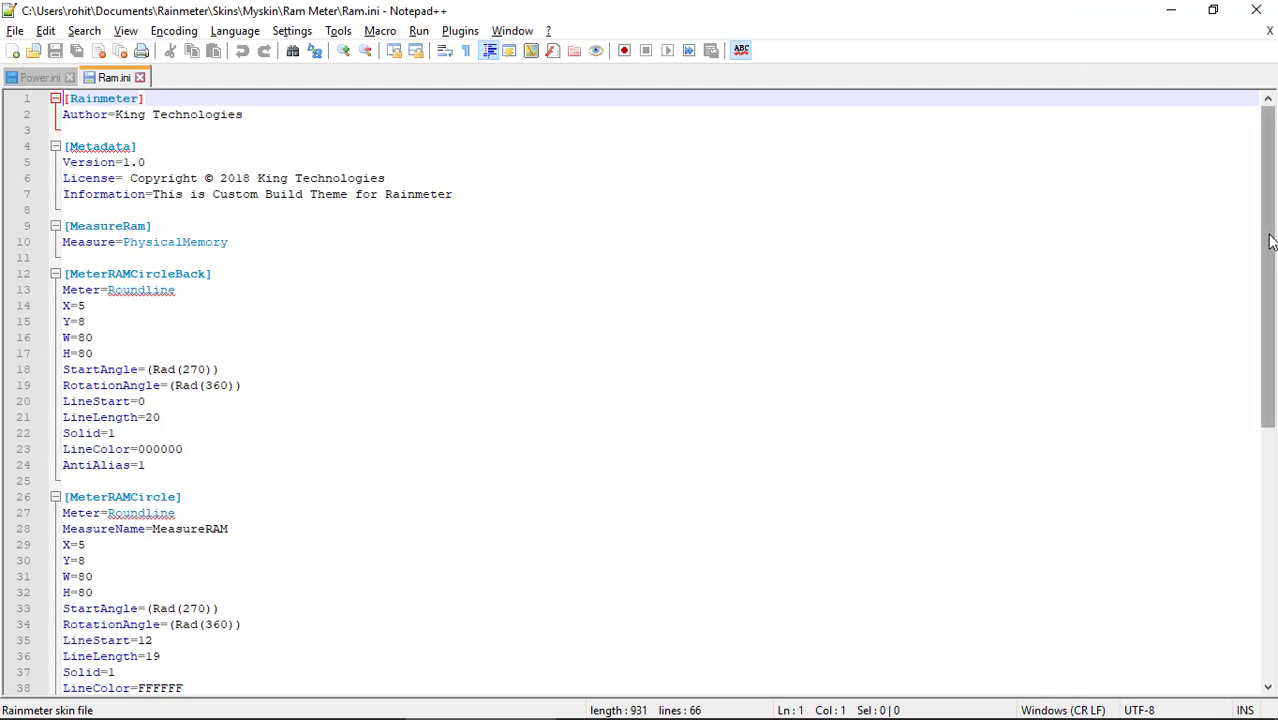
Step: Scroll down to the RAM Usage text meter, then close Power.ini and Notepad++
scroll(1270, 263, down, 1)
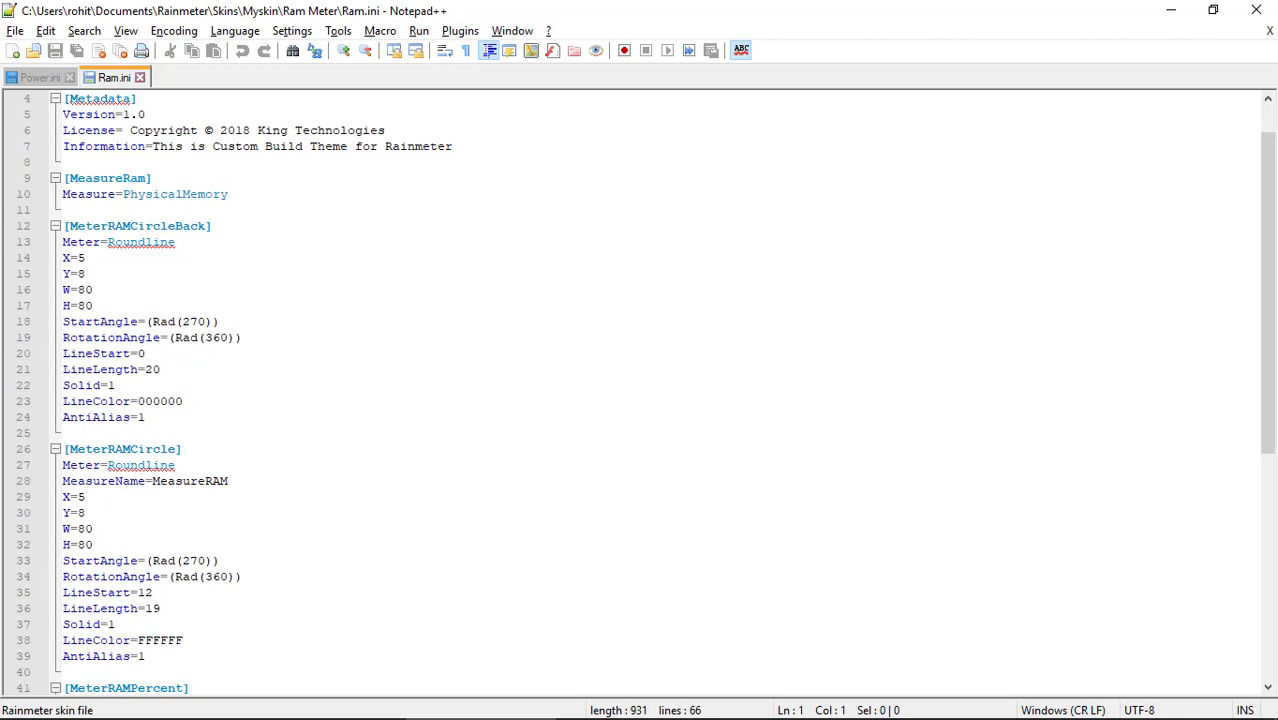
drag(1270, 368, 1270, 576)
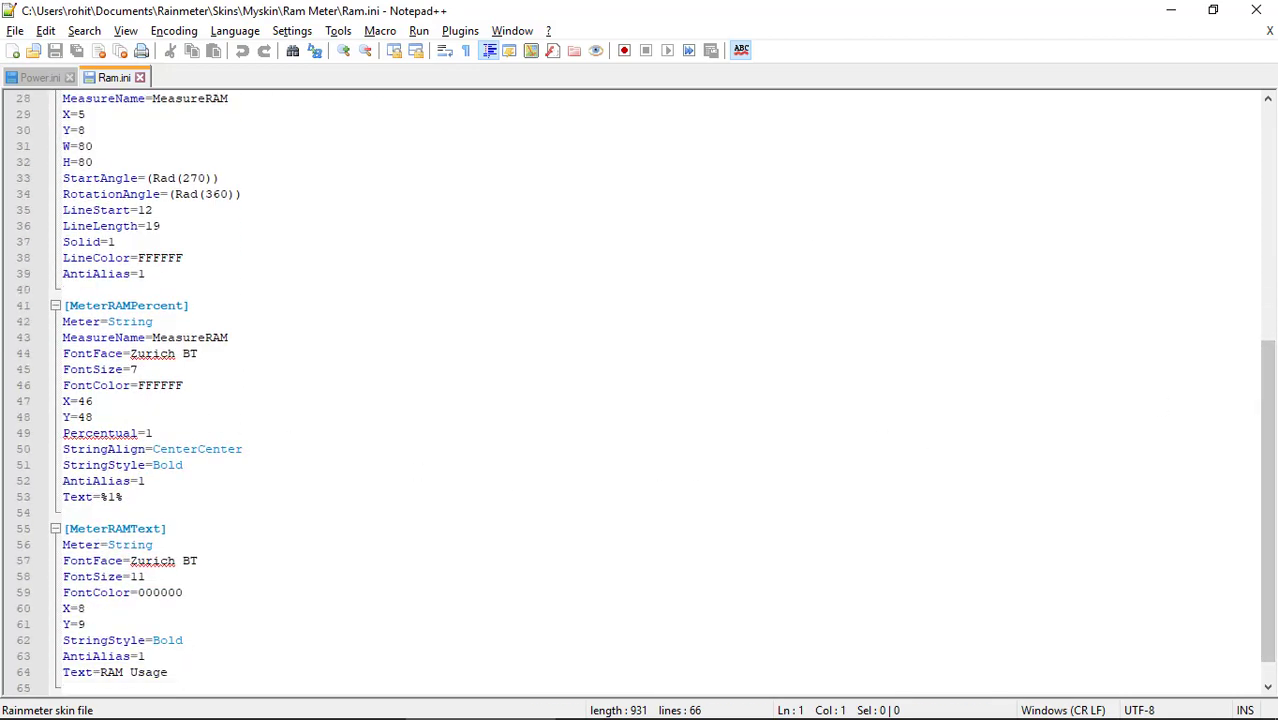
drag(1270, 447, 1270, 465)
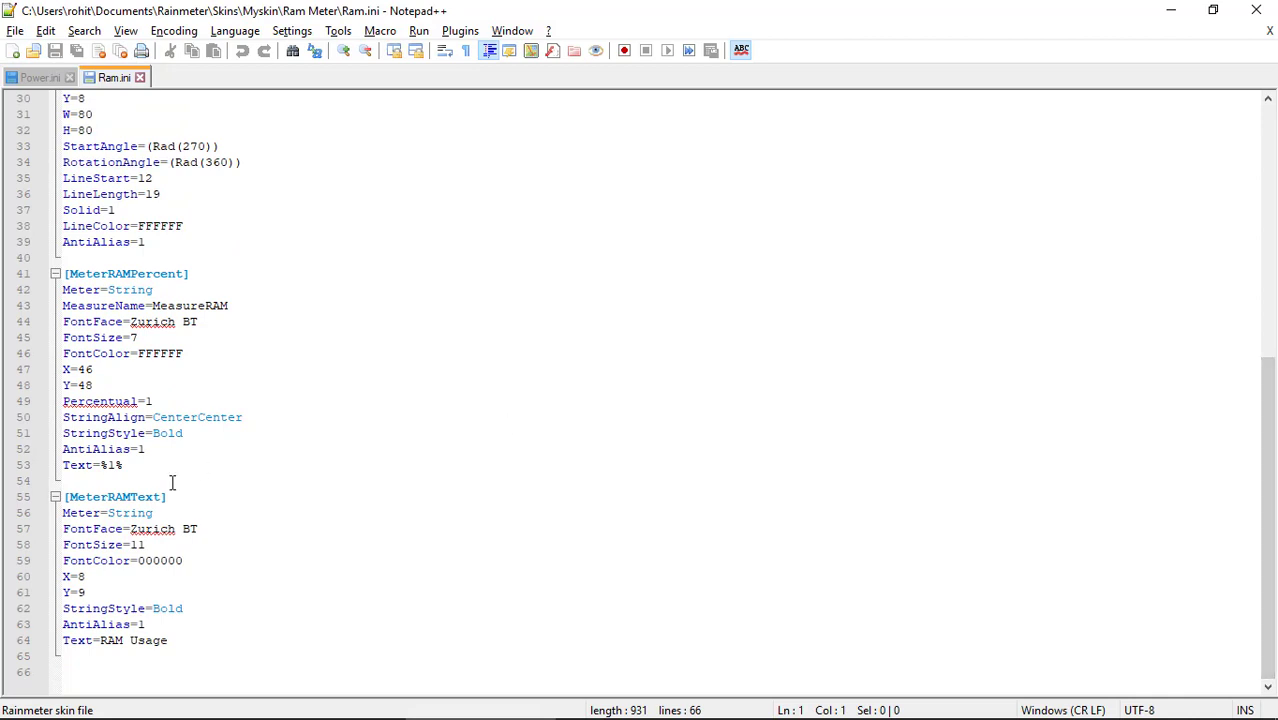
click(70, 77)
click(1258, 10)
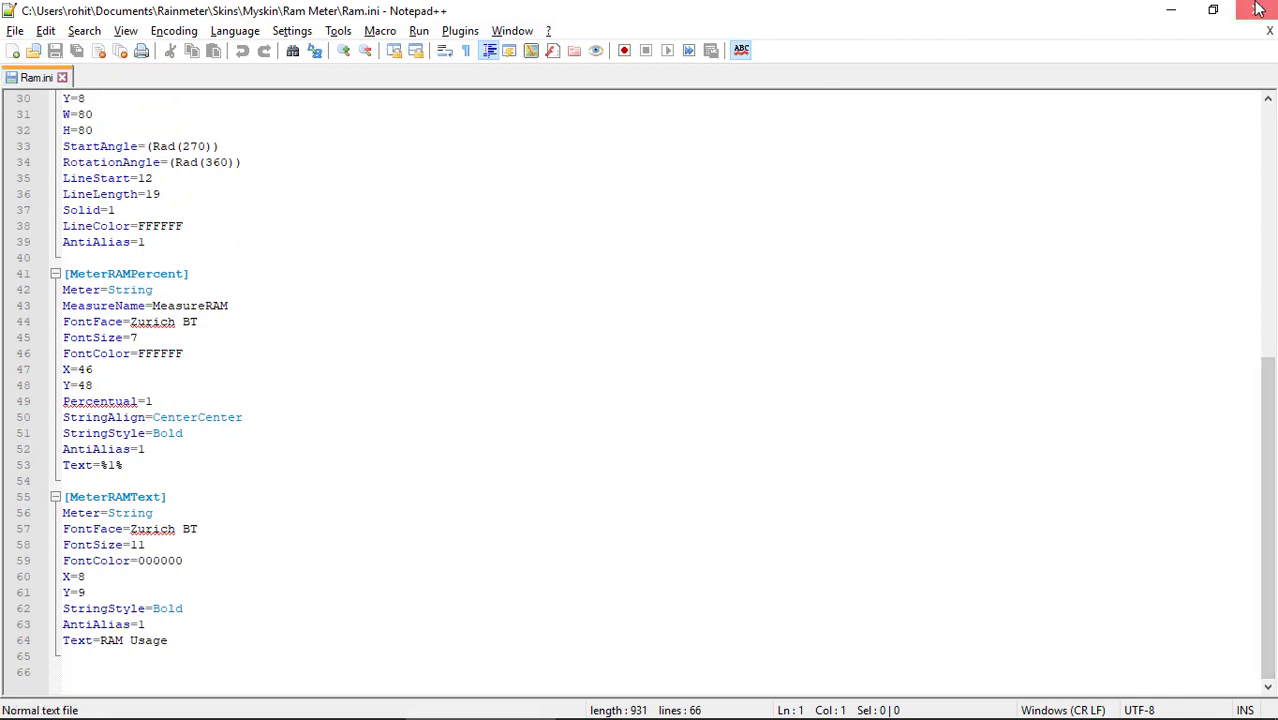
Step: Open Bin.ini from the Recyle Bin folder, inspect its 27 lines, then close it
key(alt+Up)
key(Down)
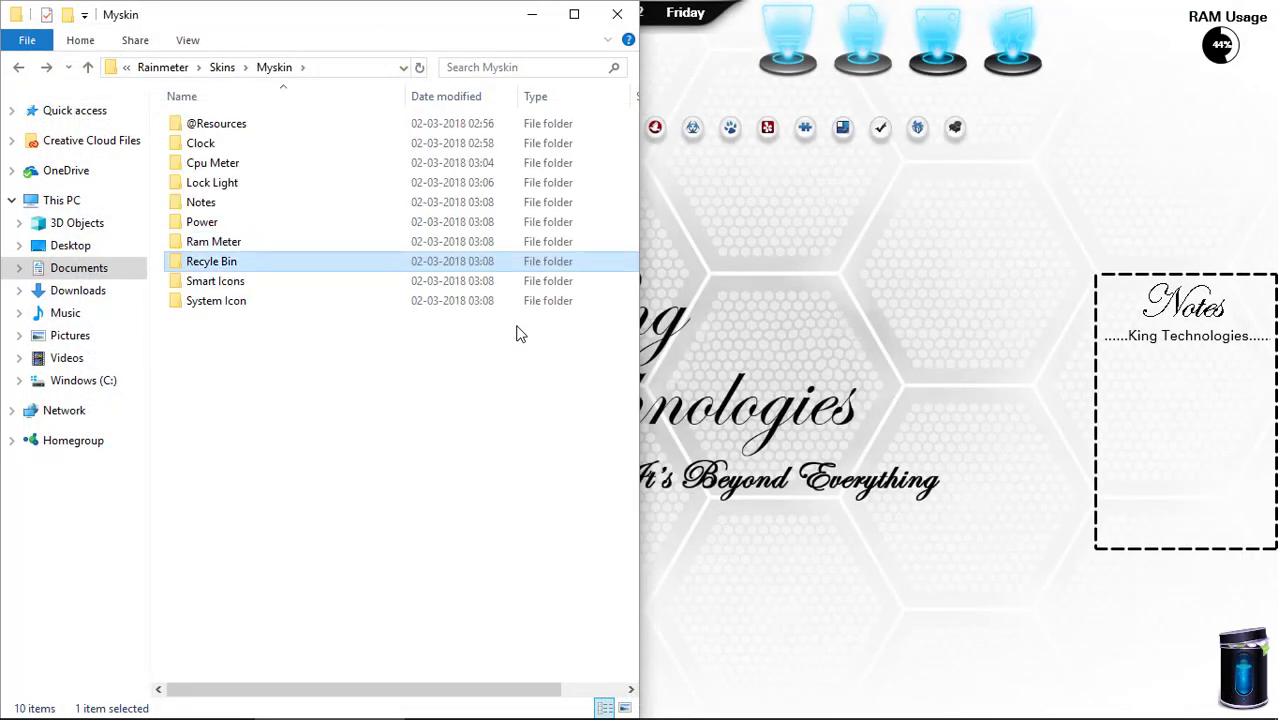
key(Return)
key(Down)
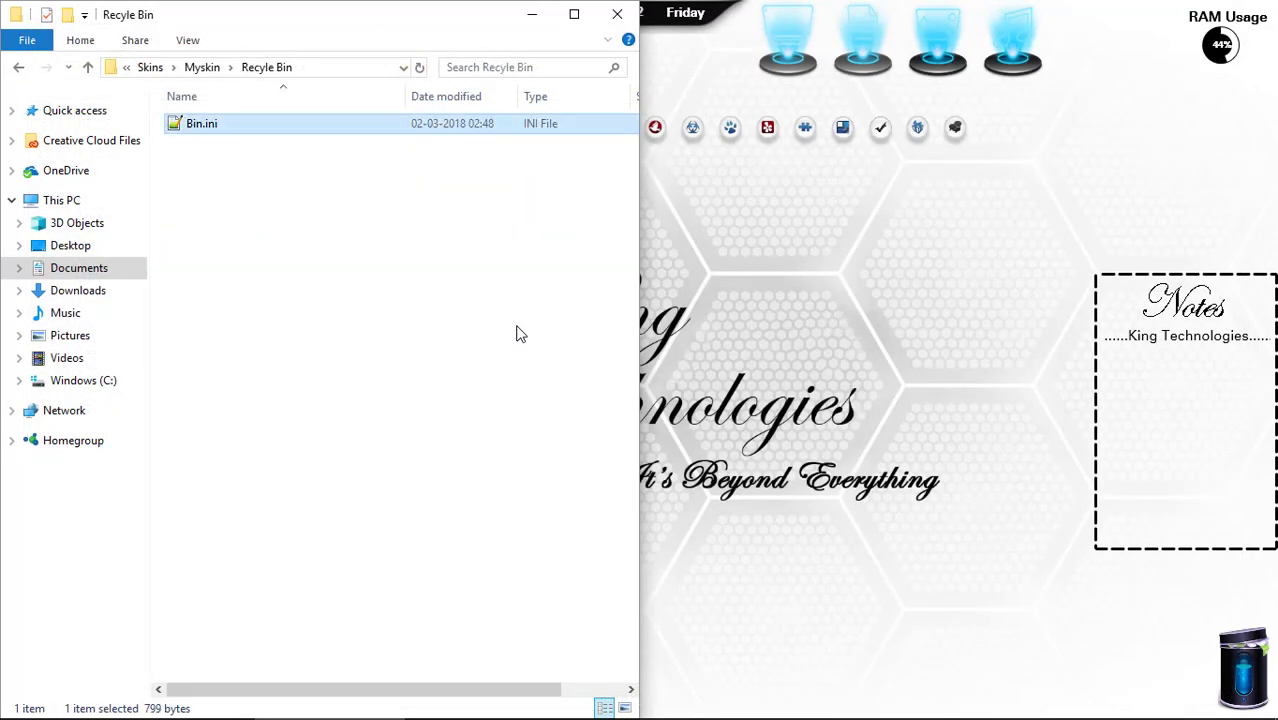
key(Return)
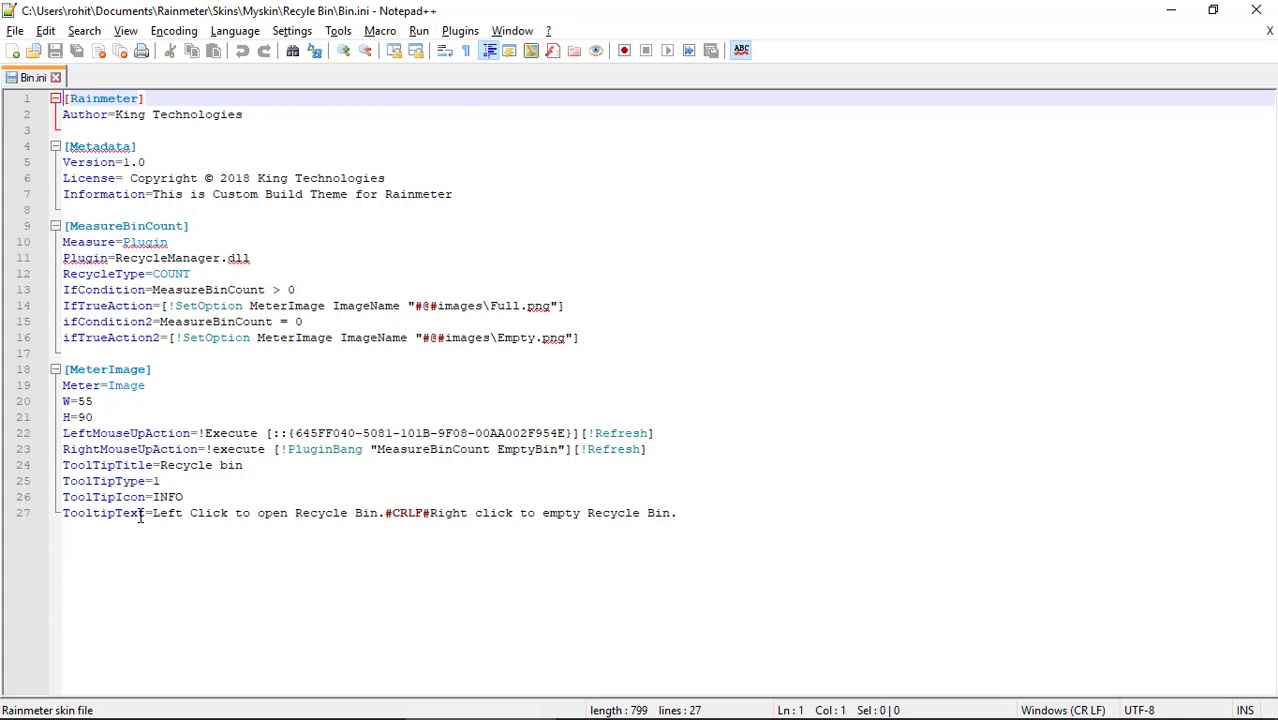
click(57, 78)
Step: Open Icons.ini from the Smart Icons folder in Notepad++
key(alt+F4)
key(alt+Up)
key(Down)
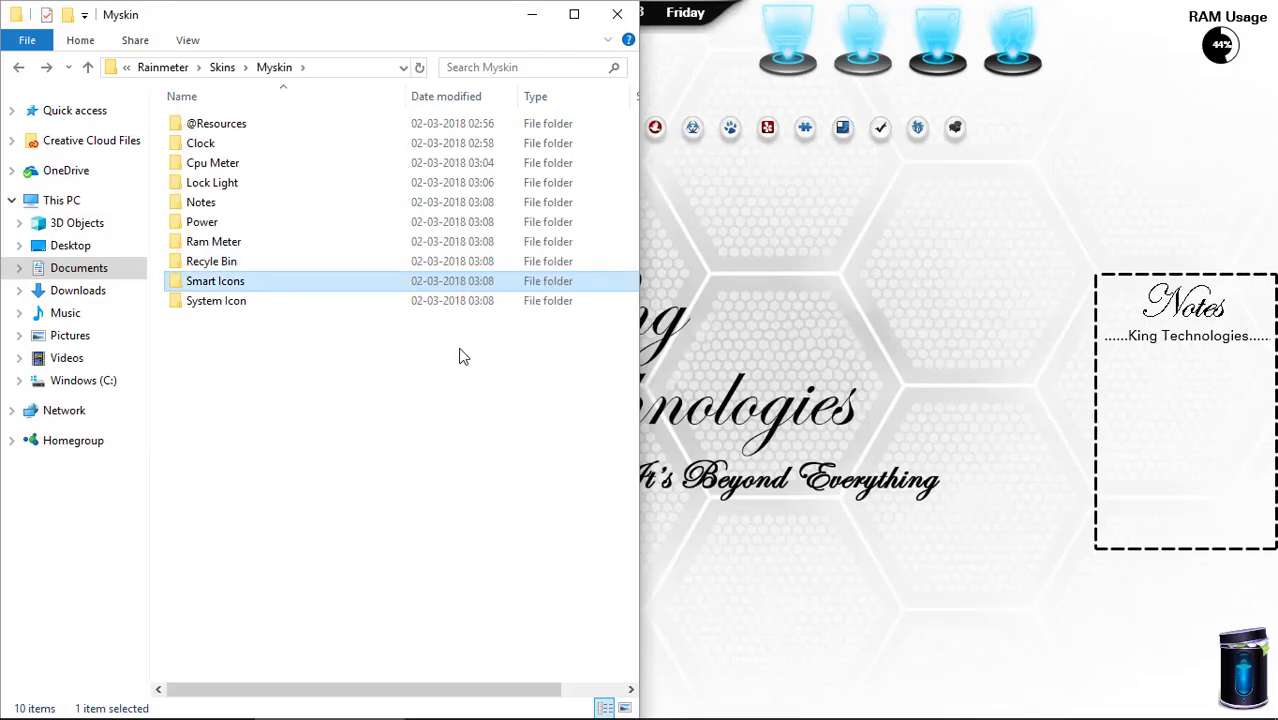
key(Return)
key(Down)
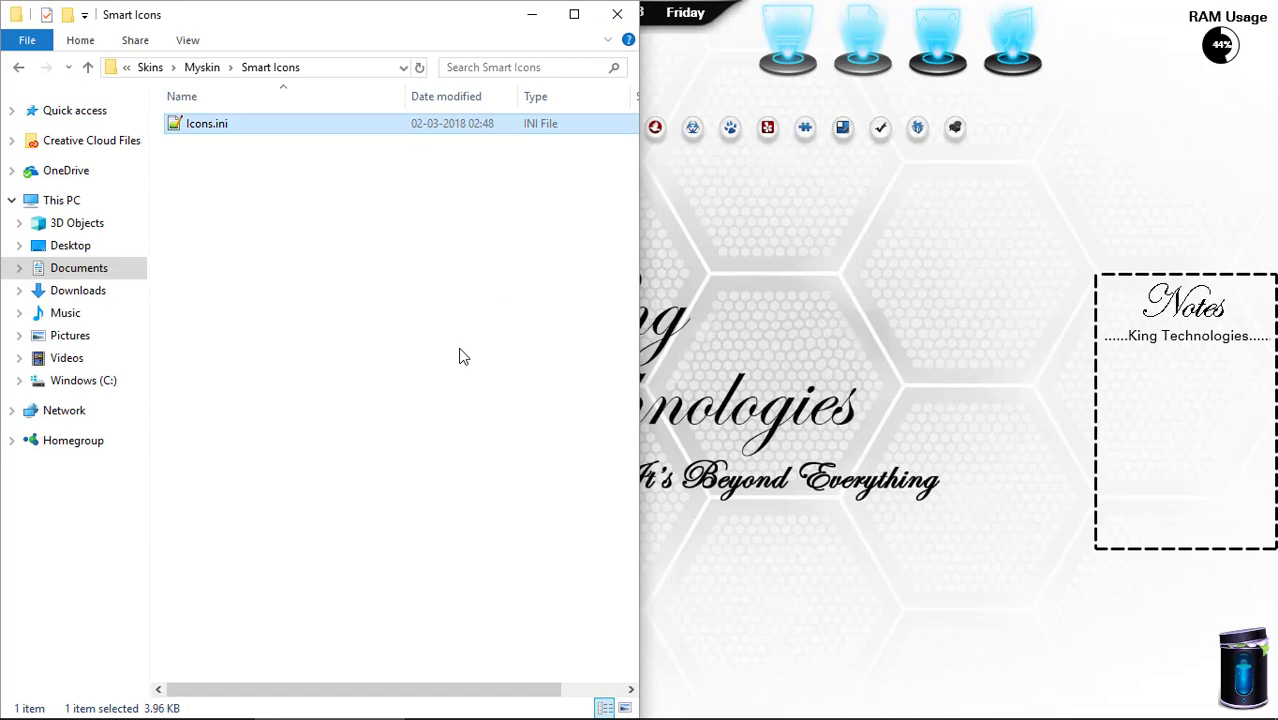
key(Return)
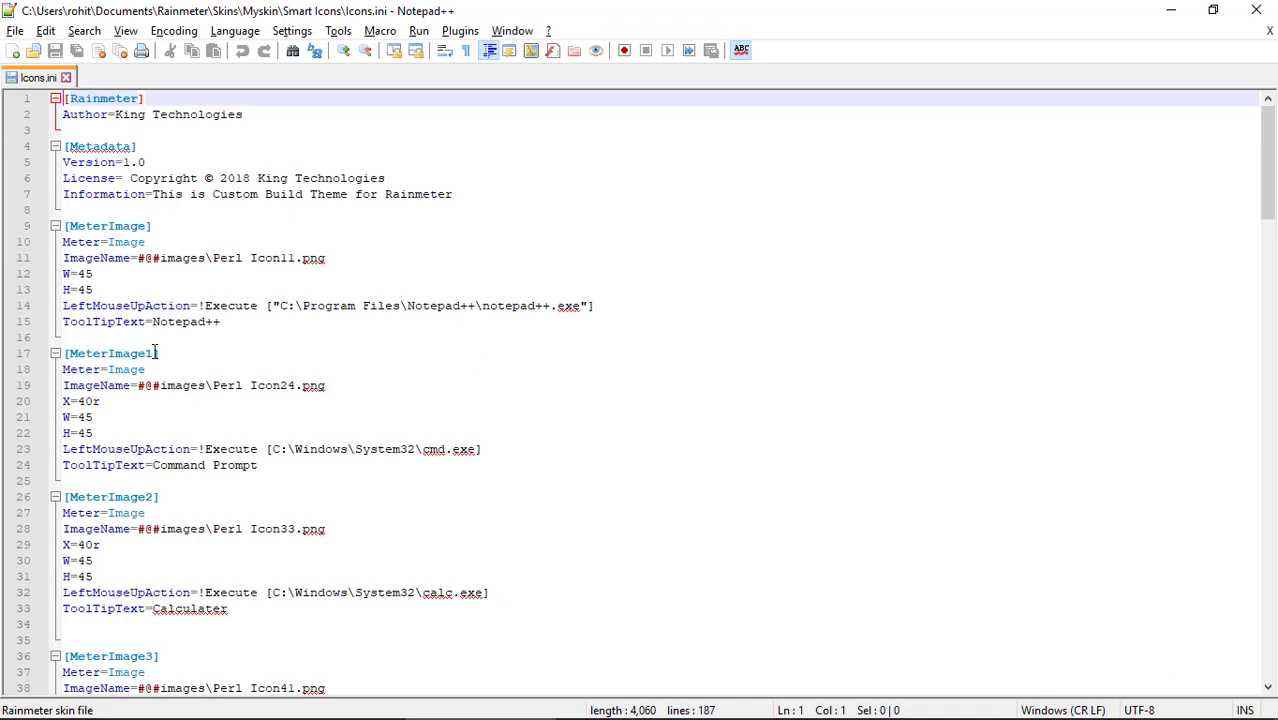
Step: Read through the 187-line Icons.ini, close Notepad++, and go back up to Myskin
drag(1266, 155, 1264, 385)
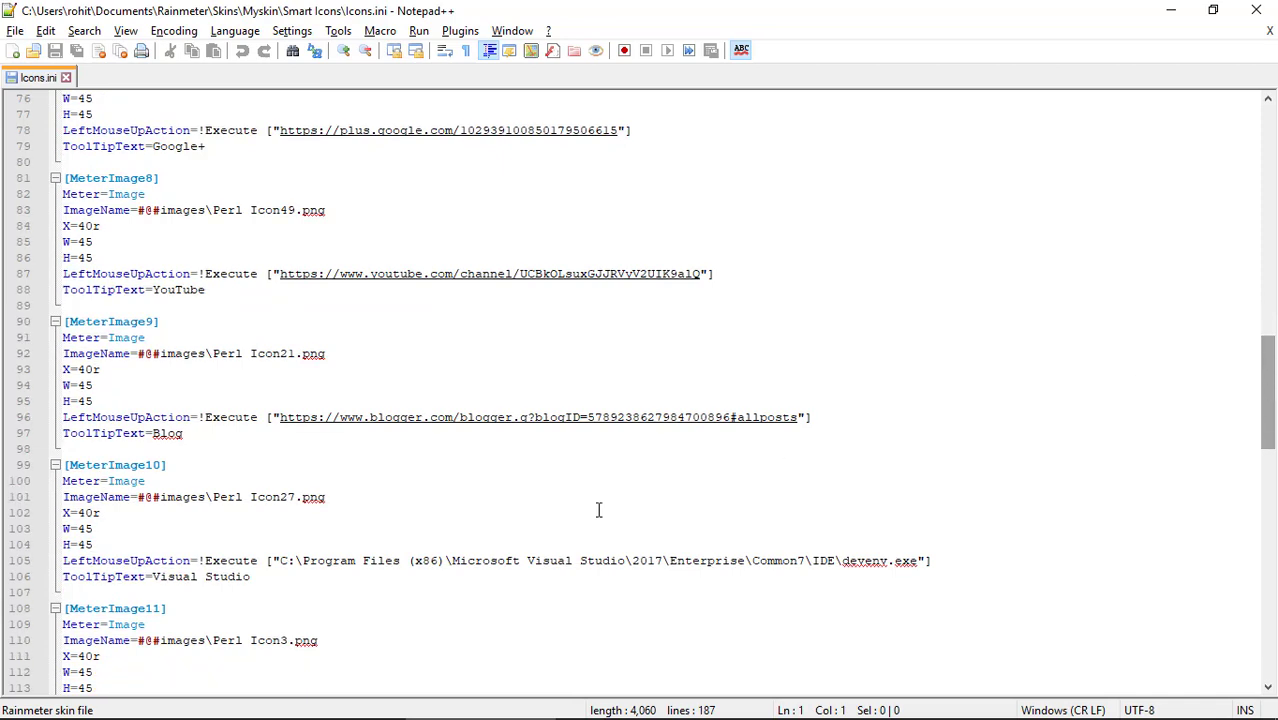
scroll(599, 508, down, 1)
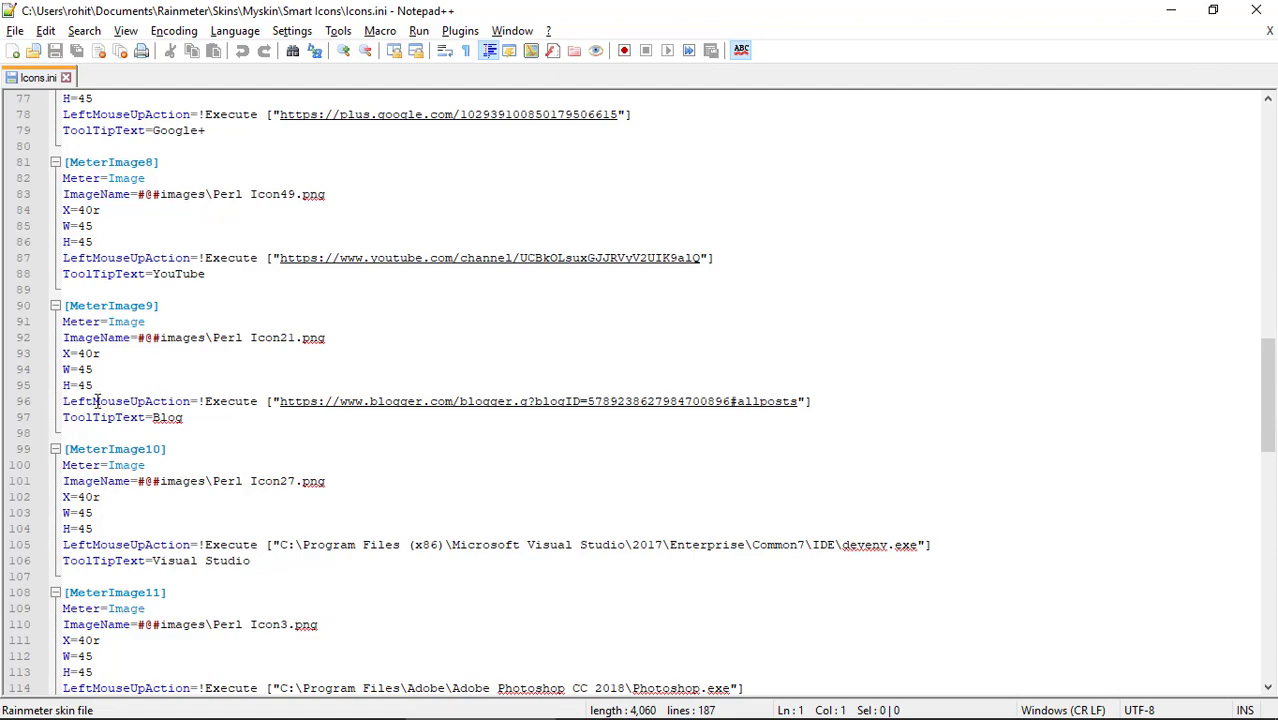
drag(1262, 380, 1261, 648)
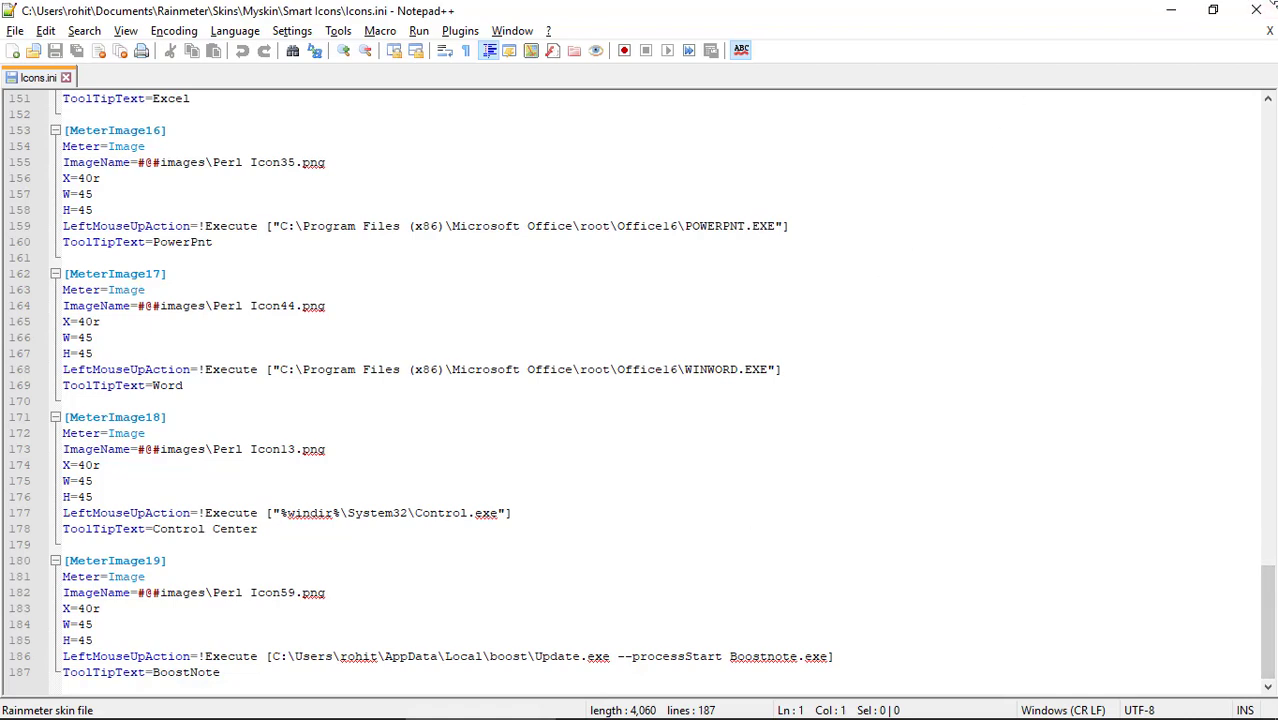
click(1273, 5)
click(447, 387)
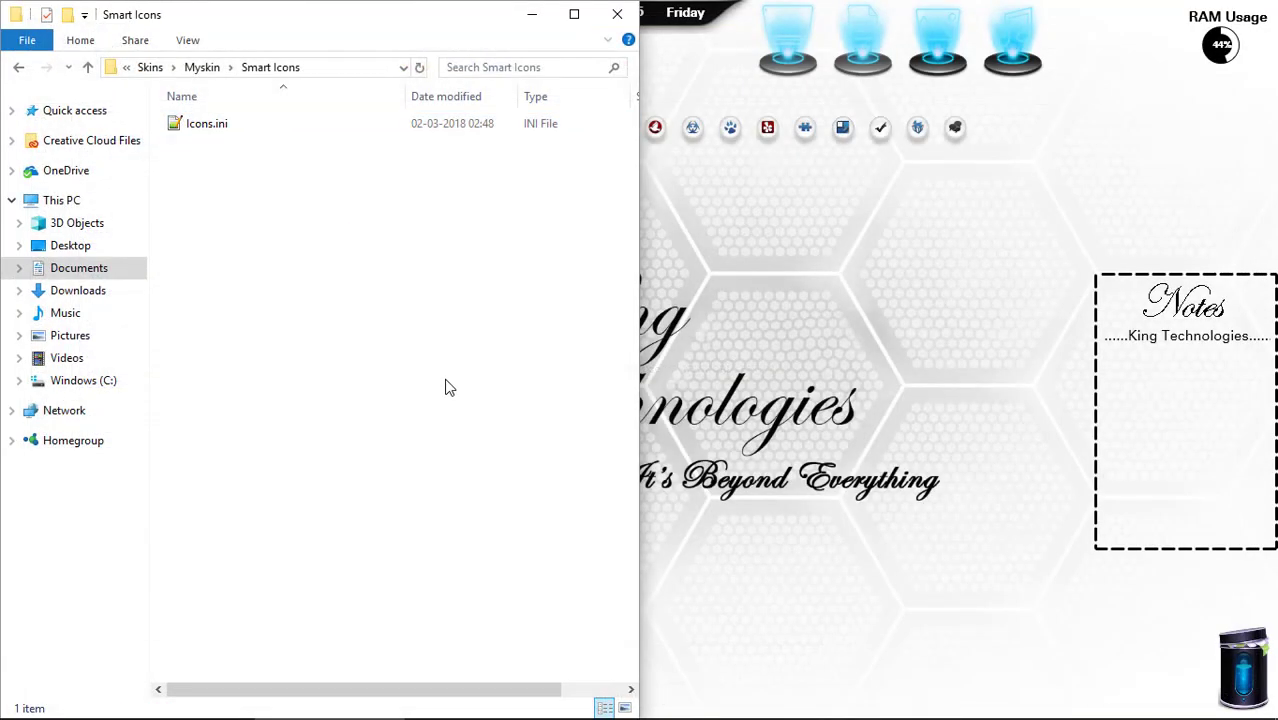
key(BackSpace)
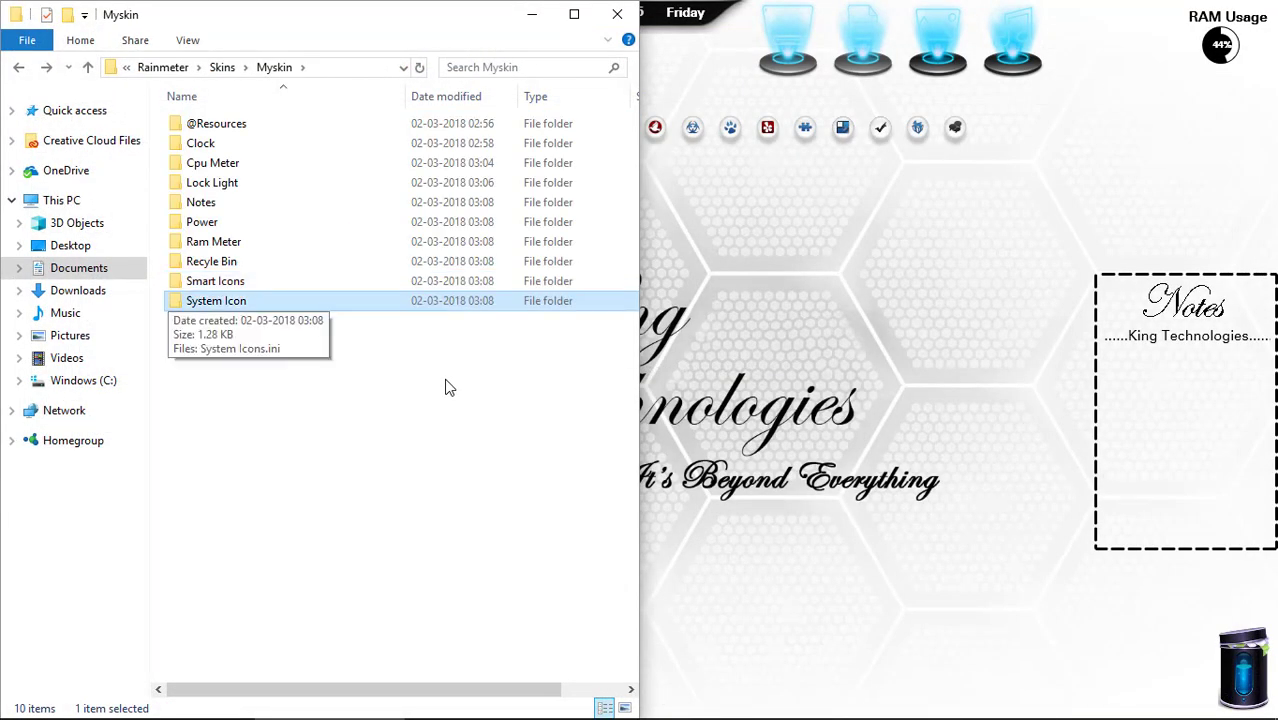